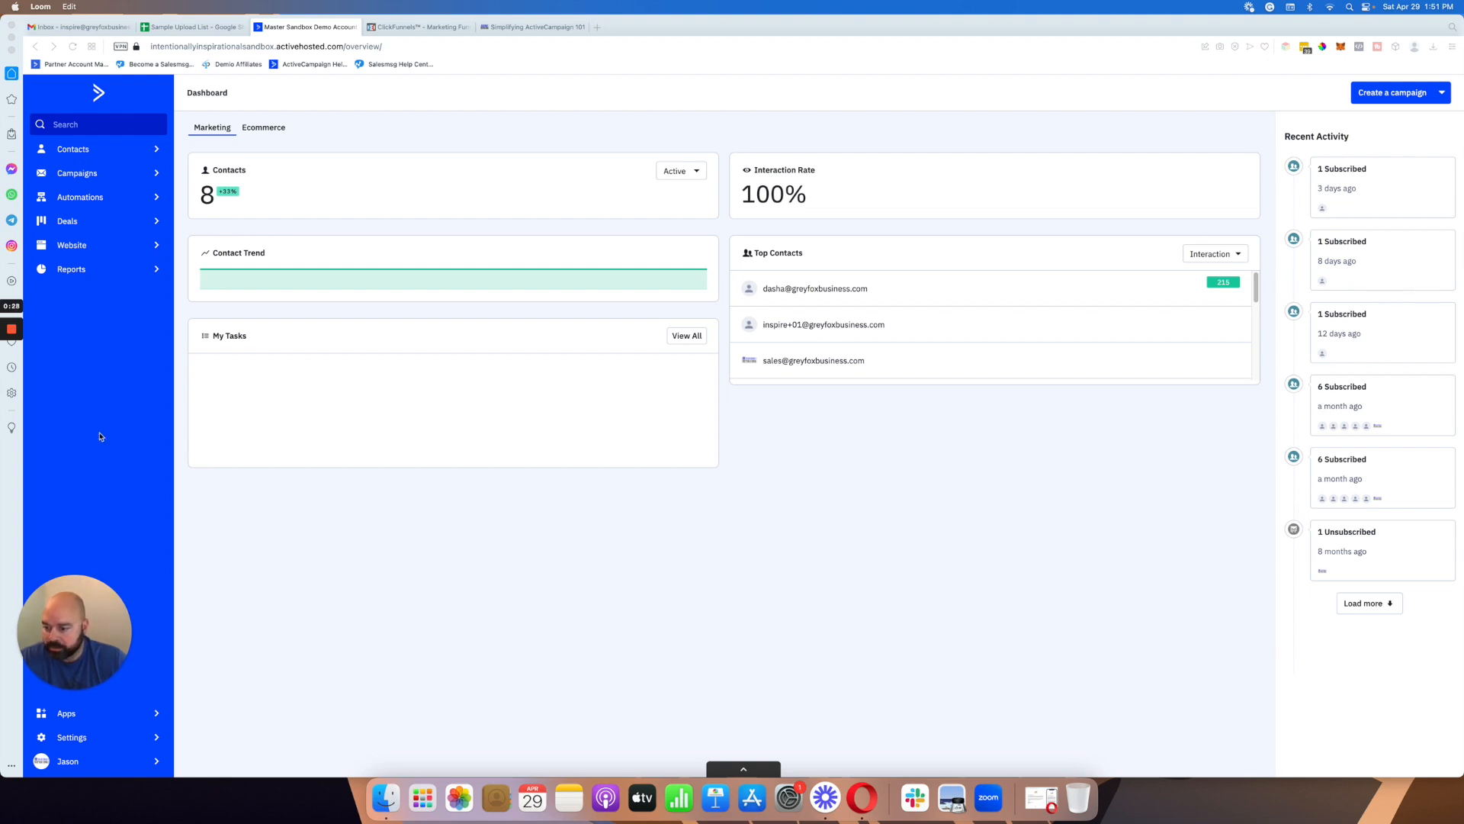
Switch to the Sample Upload List spreadsheet in Google Sheets and view its available download formats
click(194, 26)
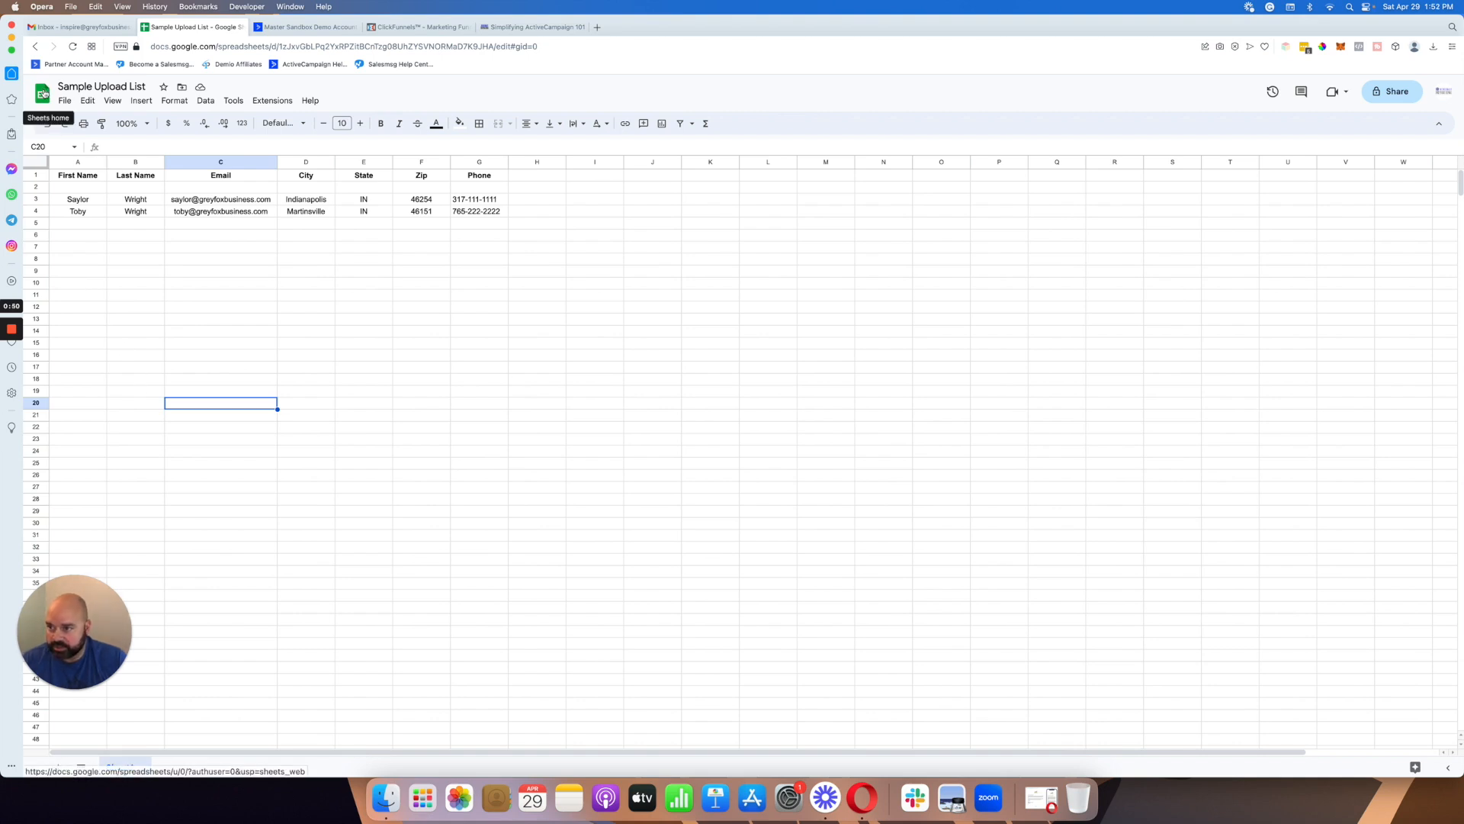
click(65, 100)
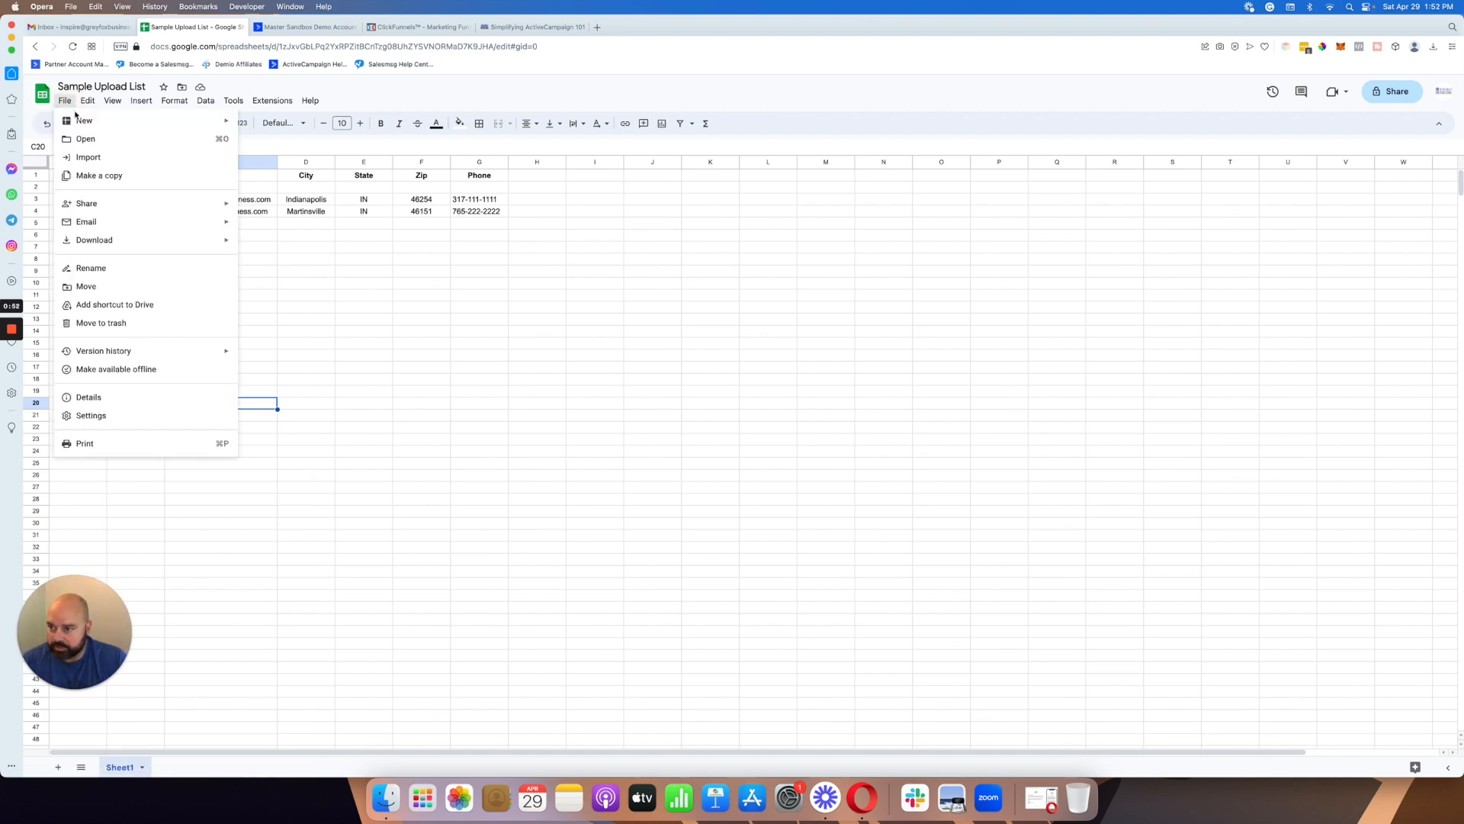
mouse_move(88, 238)
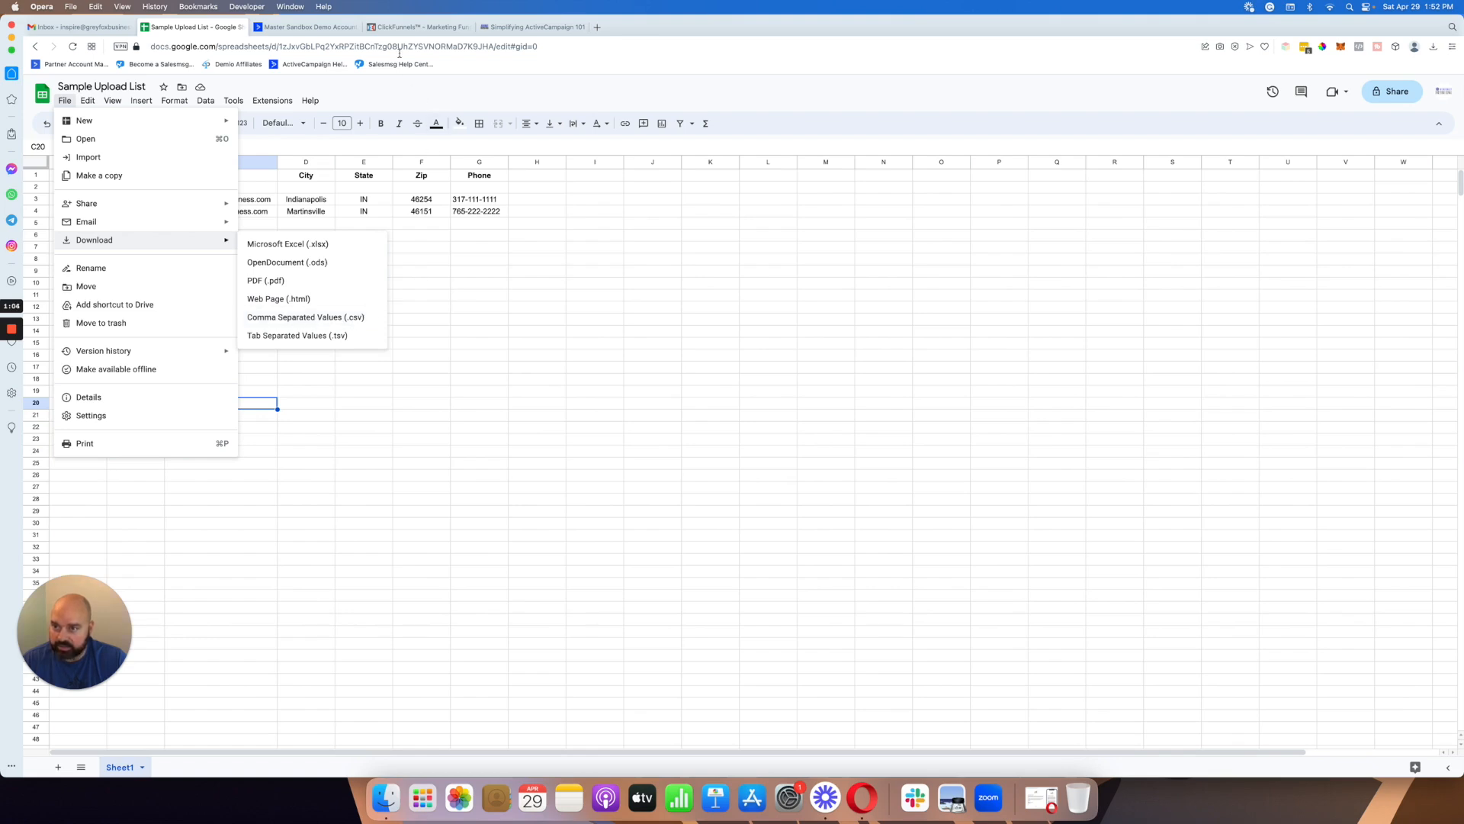
Switch to ActiveCampaign and view the account's contact lists
click(309, 27)
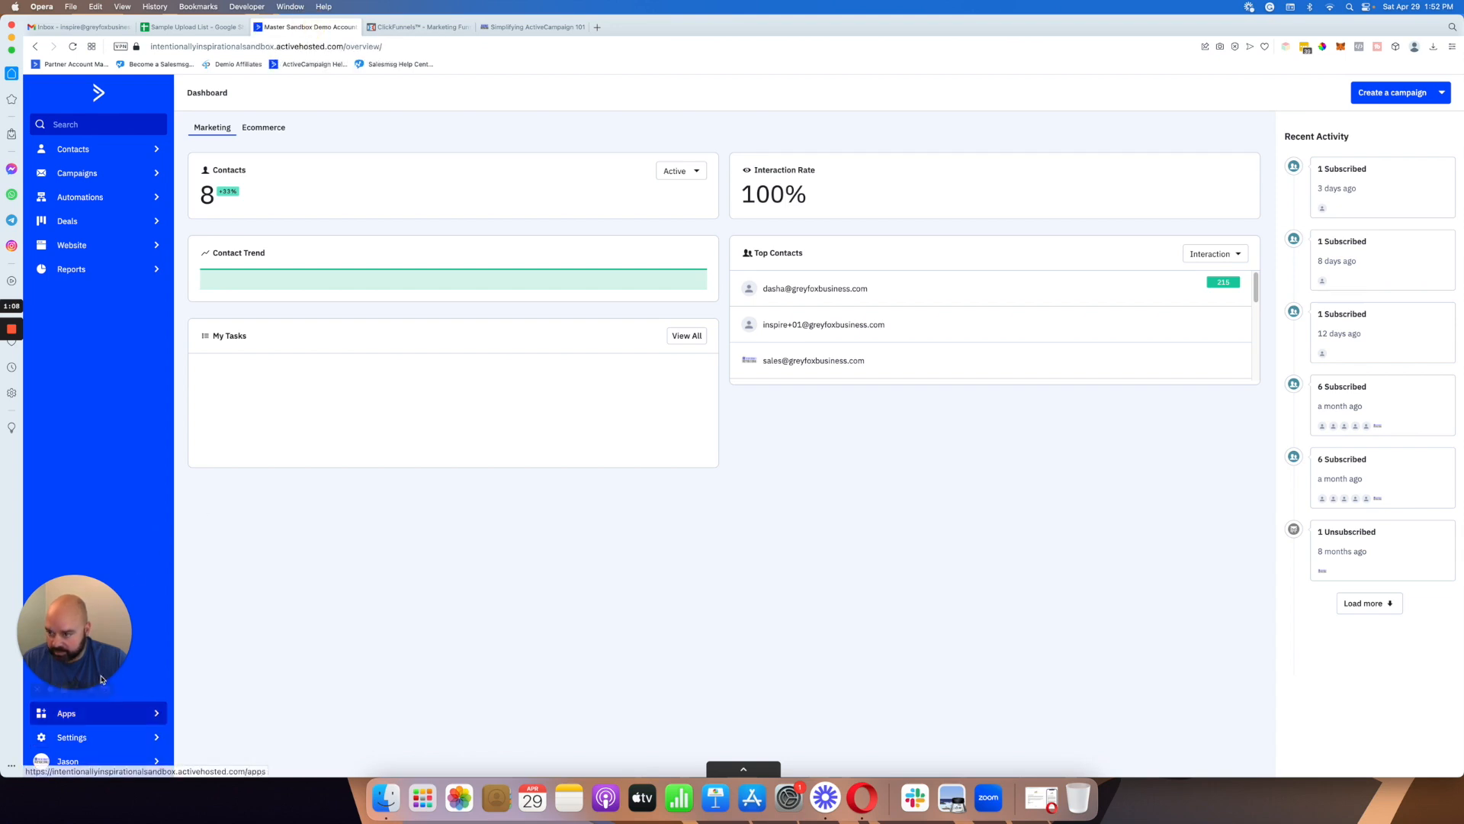
click(116, 244)
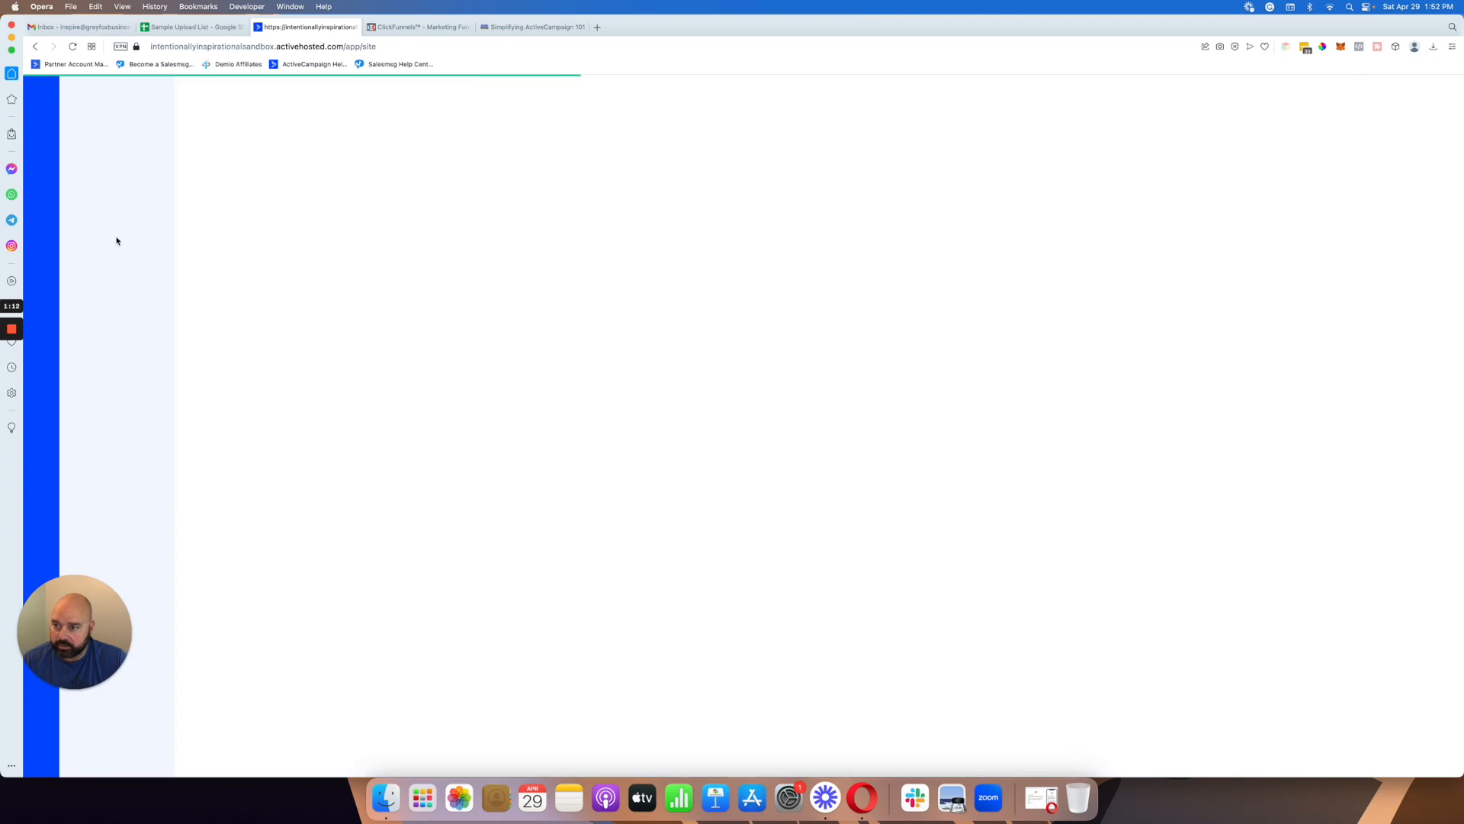
click(43, 151)
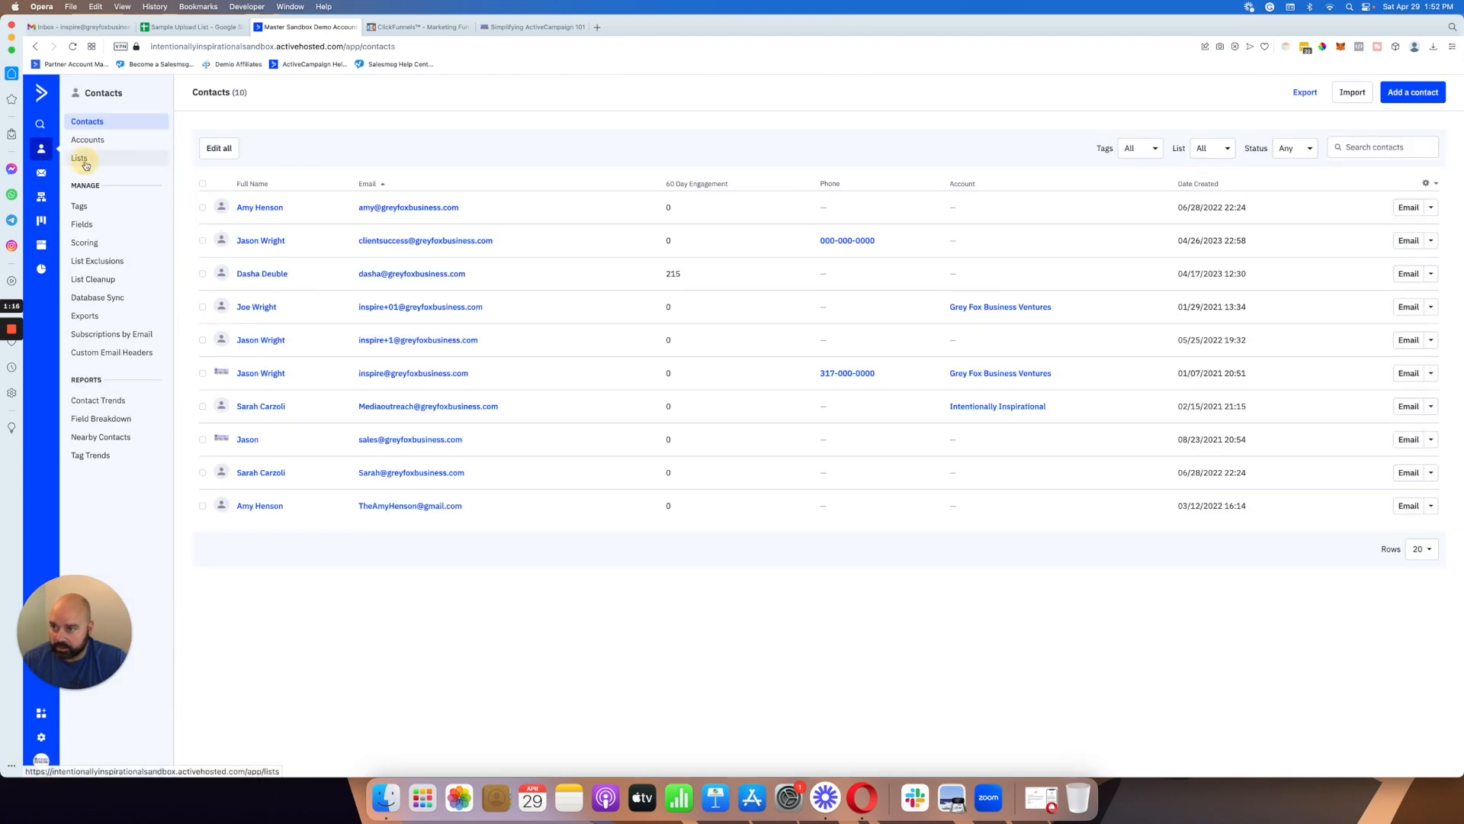
click(83, 158)
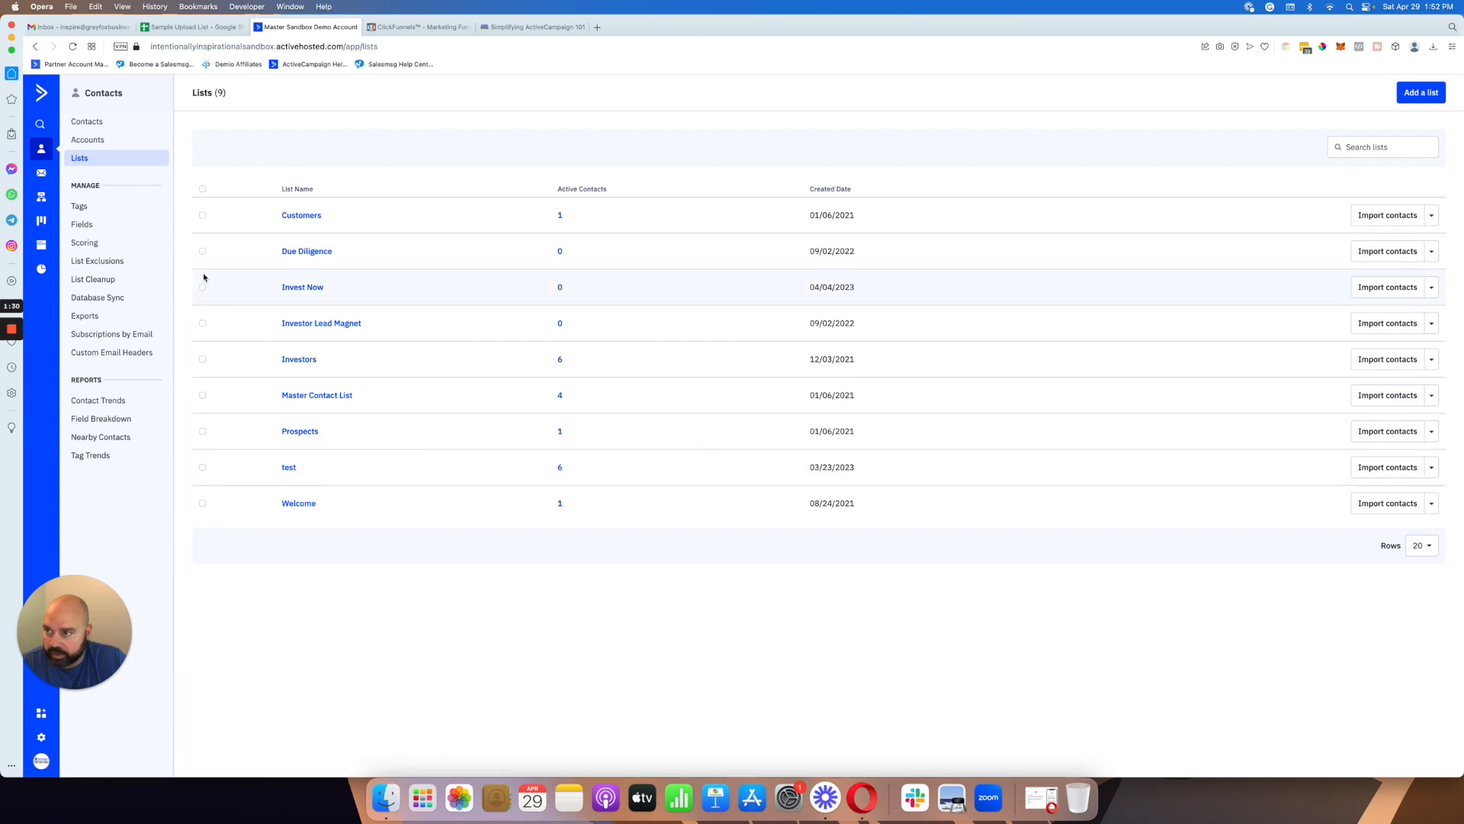
Compare the column headers of the Sample Upload List spreadsheet with the contact fields in ActiveCampaign
click(191, 27)
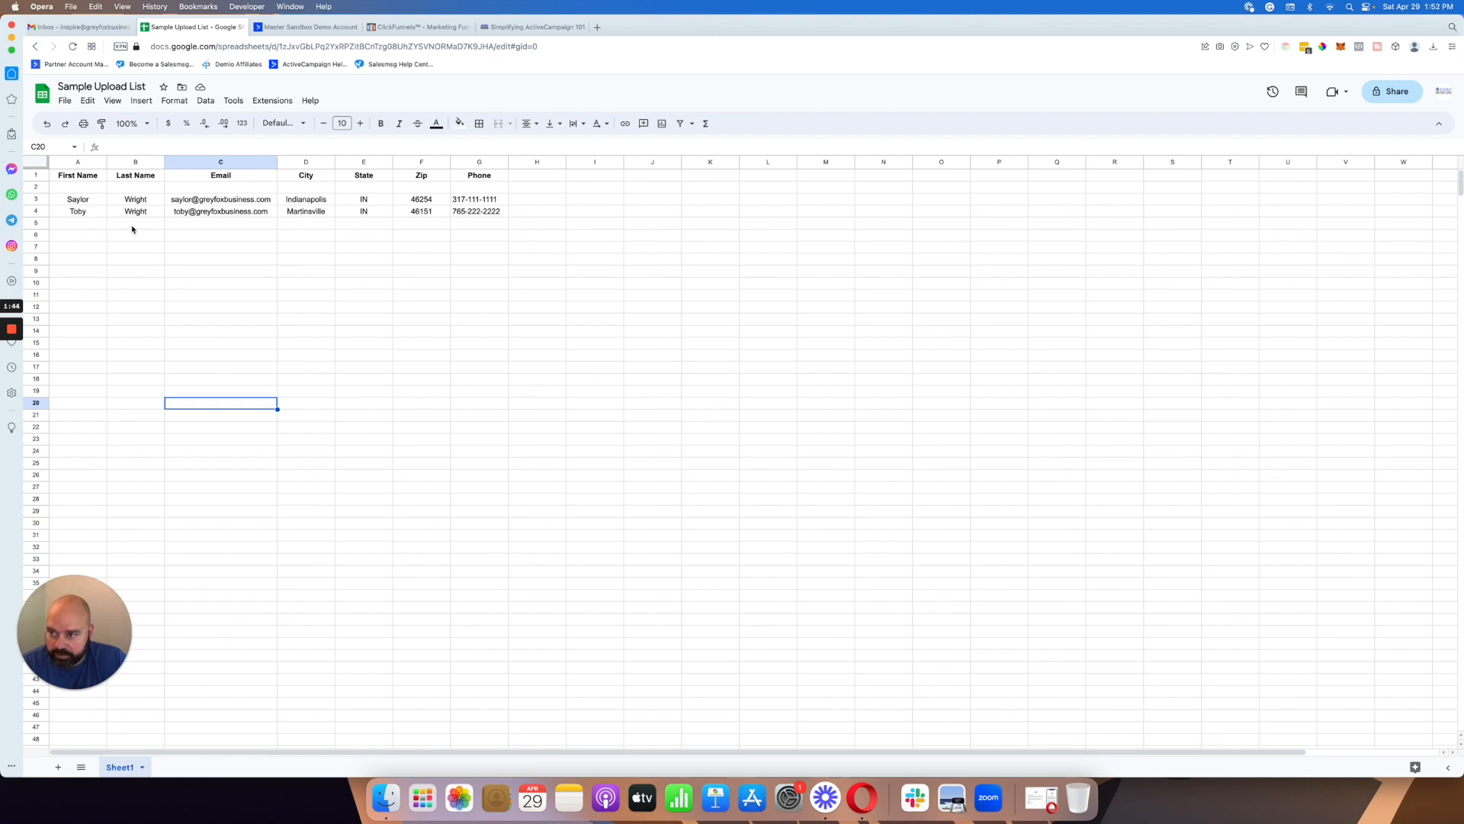
click(297, 28)
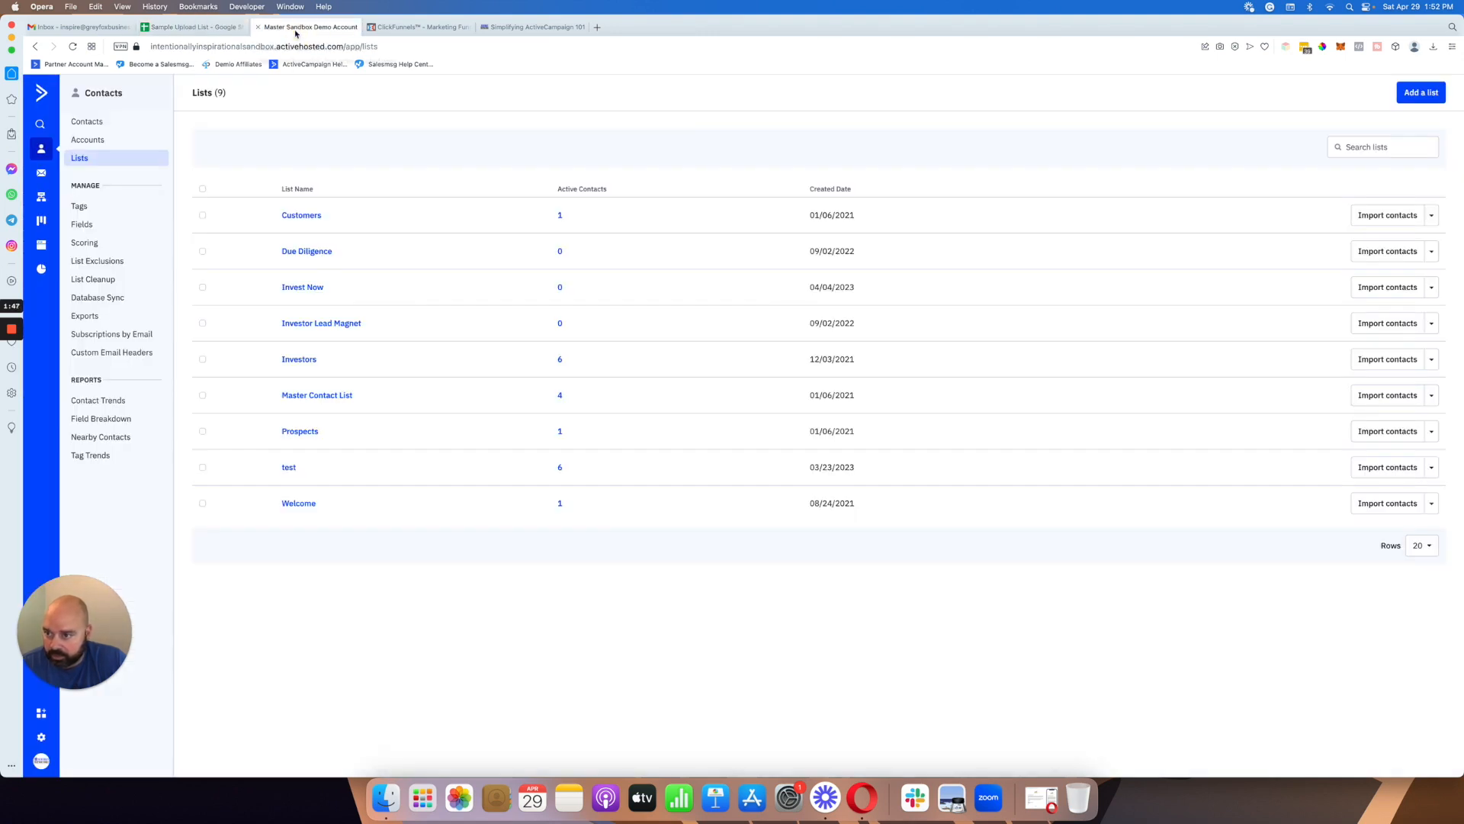
click(88, 228)
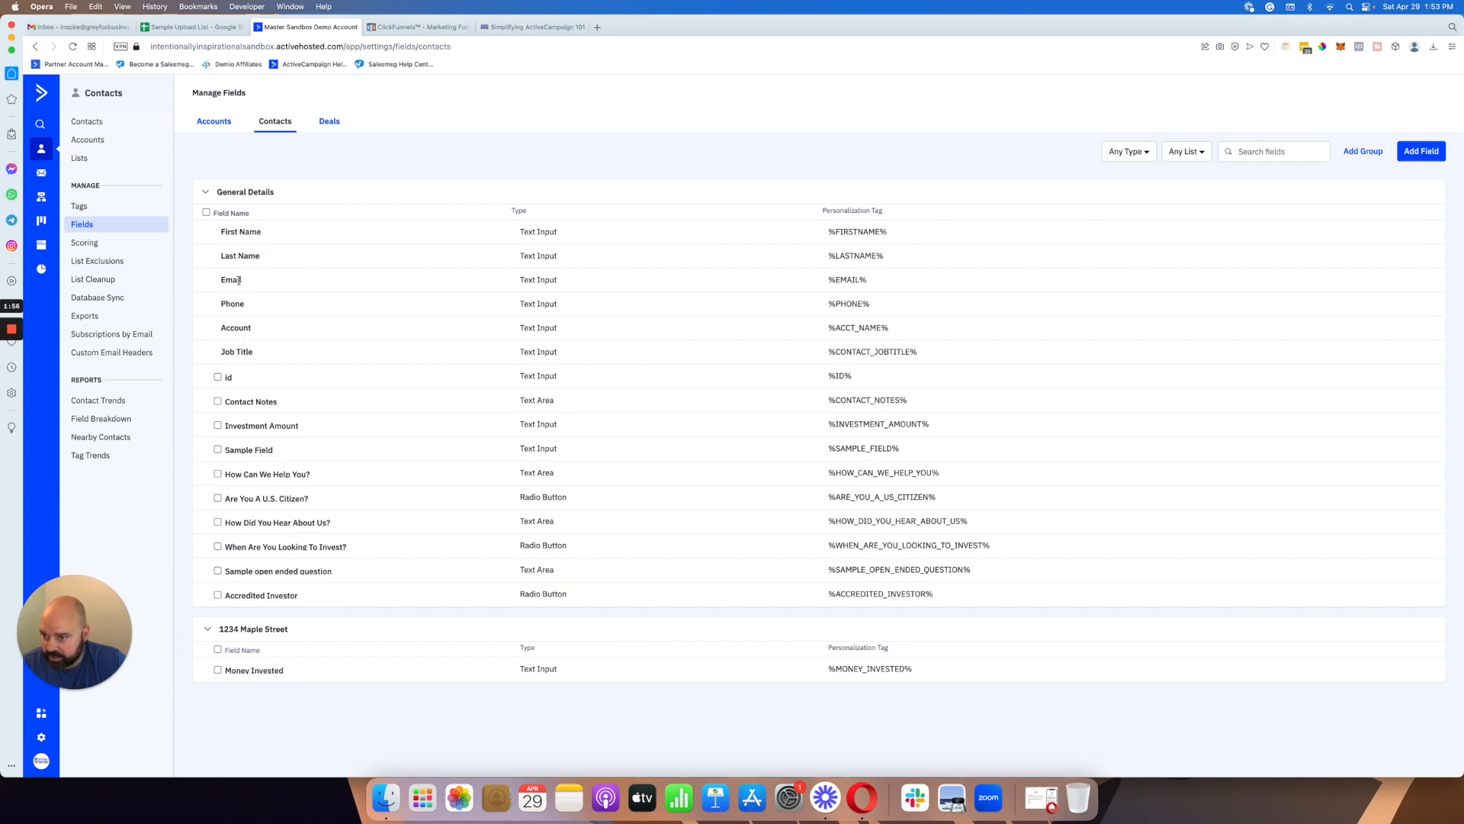
click(196, 29)
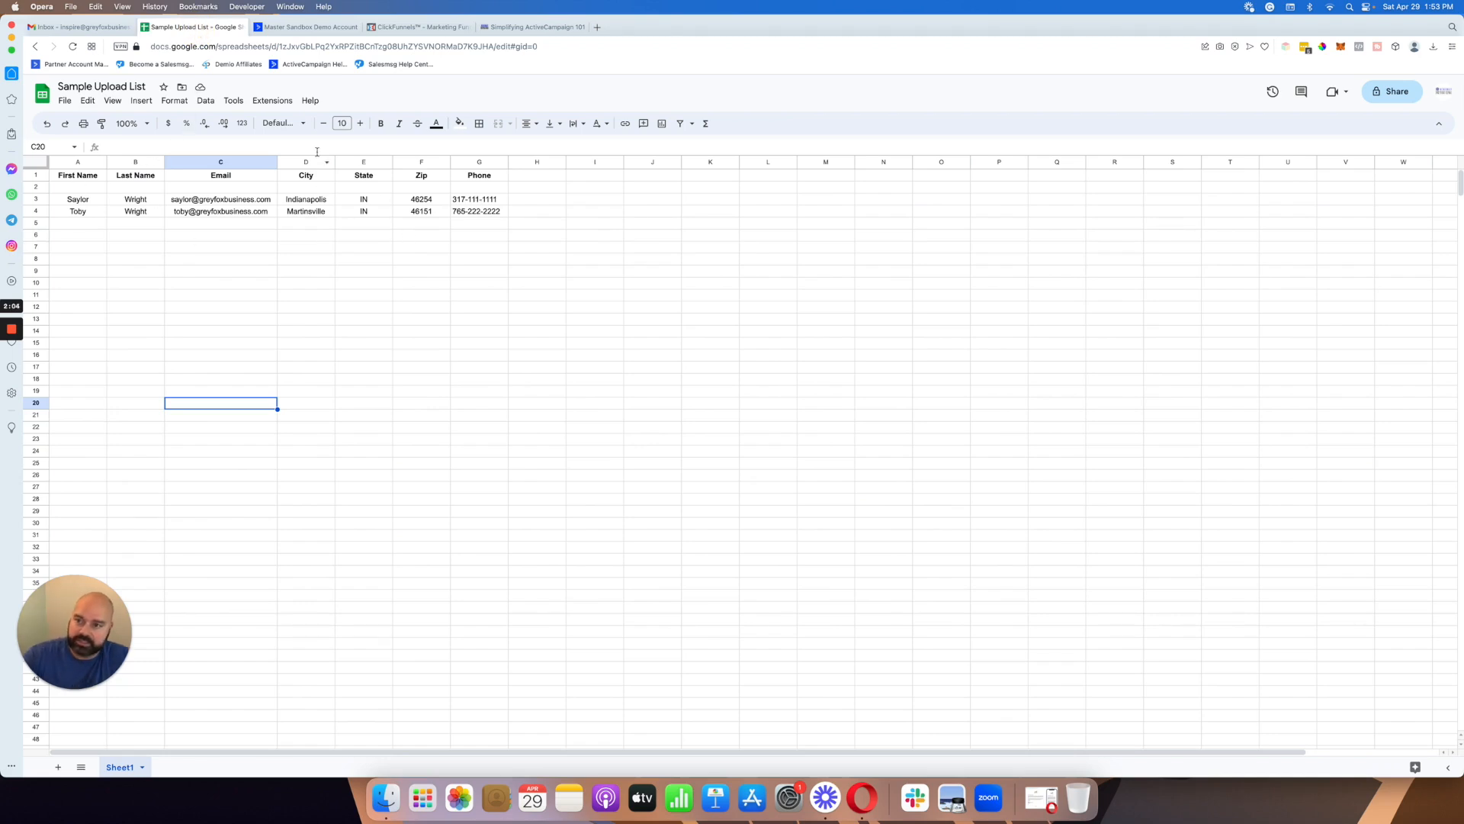
click(291, 29)
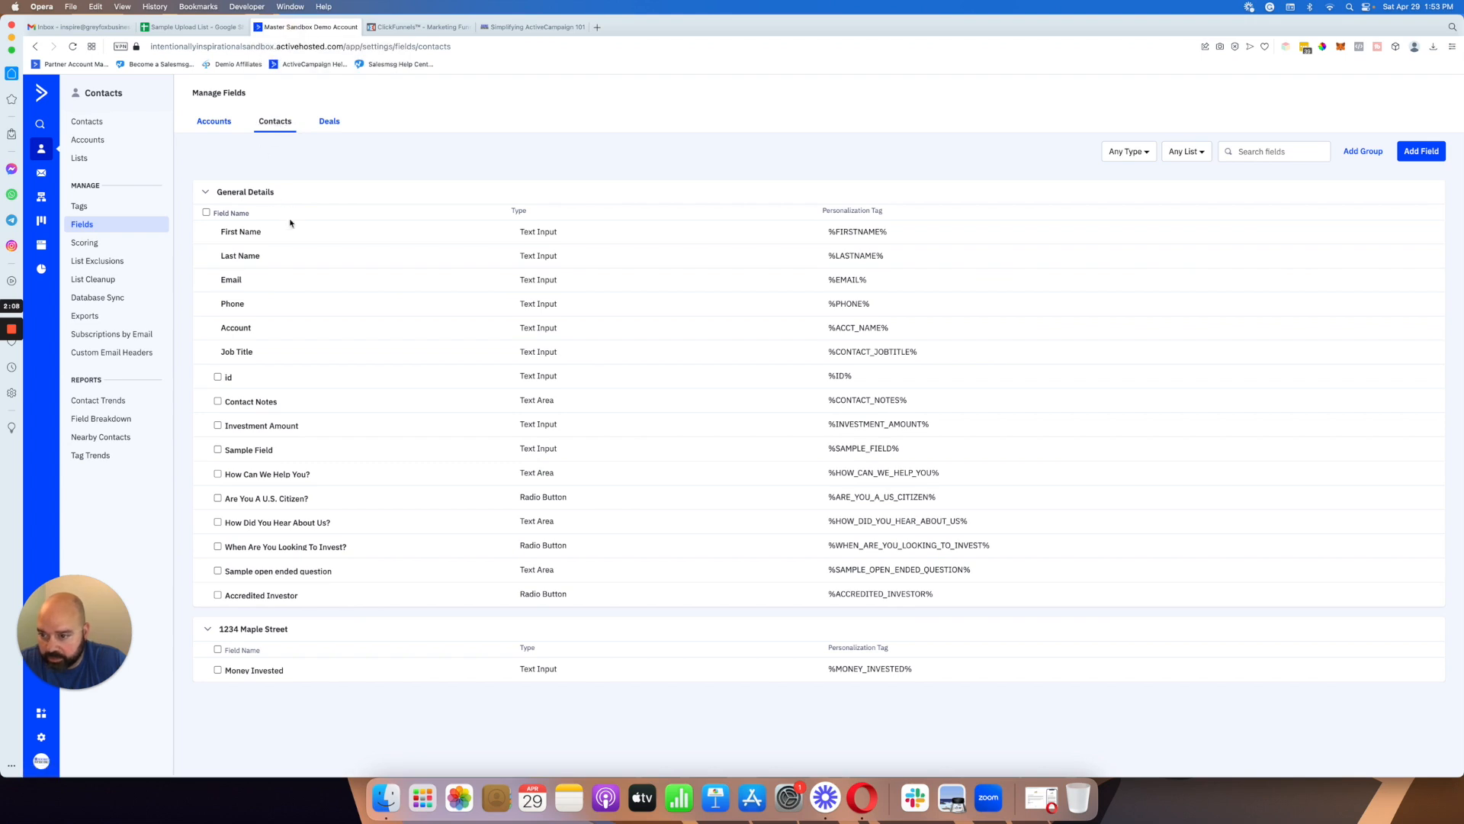
Add a text input contact field named City to the General Details group and place it directly below Job Title
click(1403, 154)
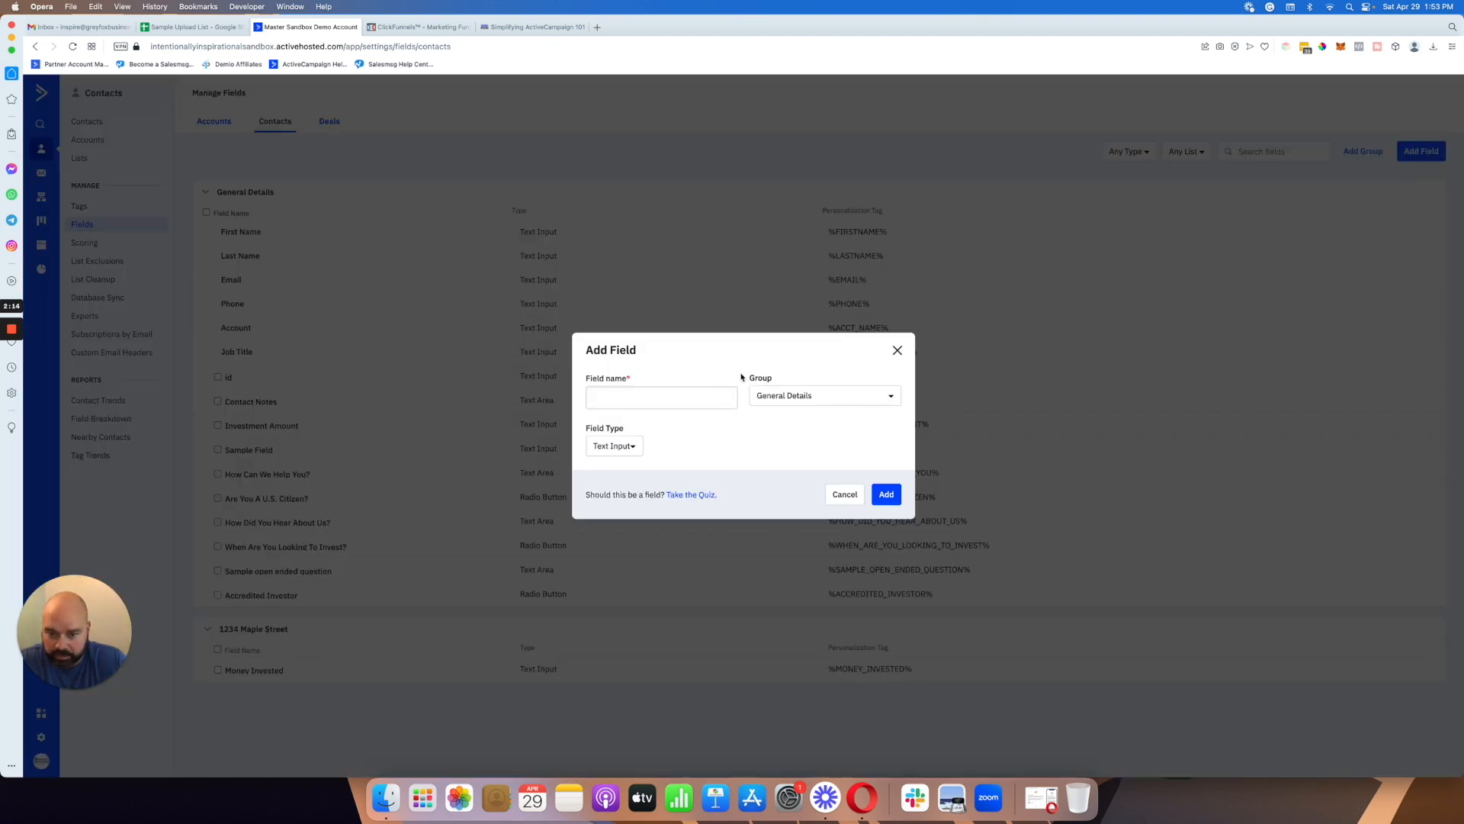
click(712, 394)
text(City)
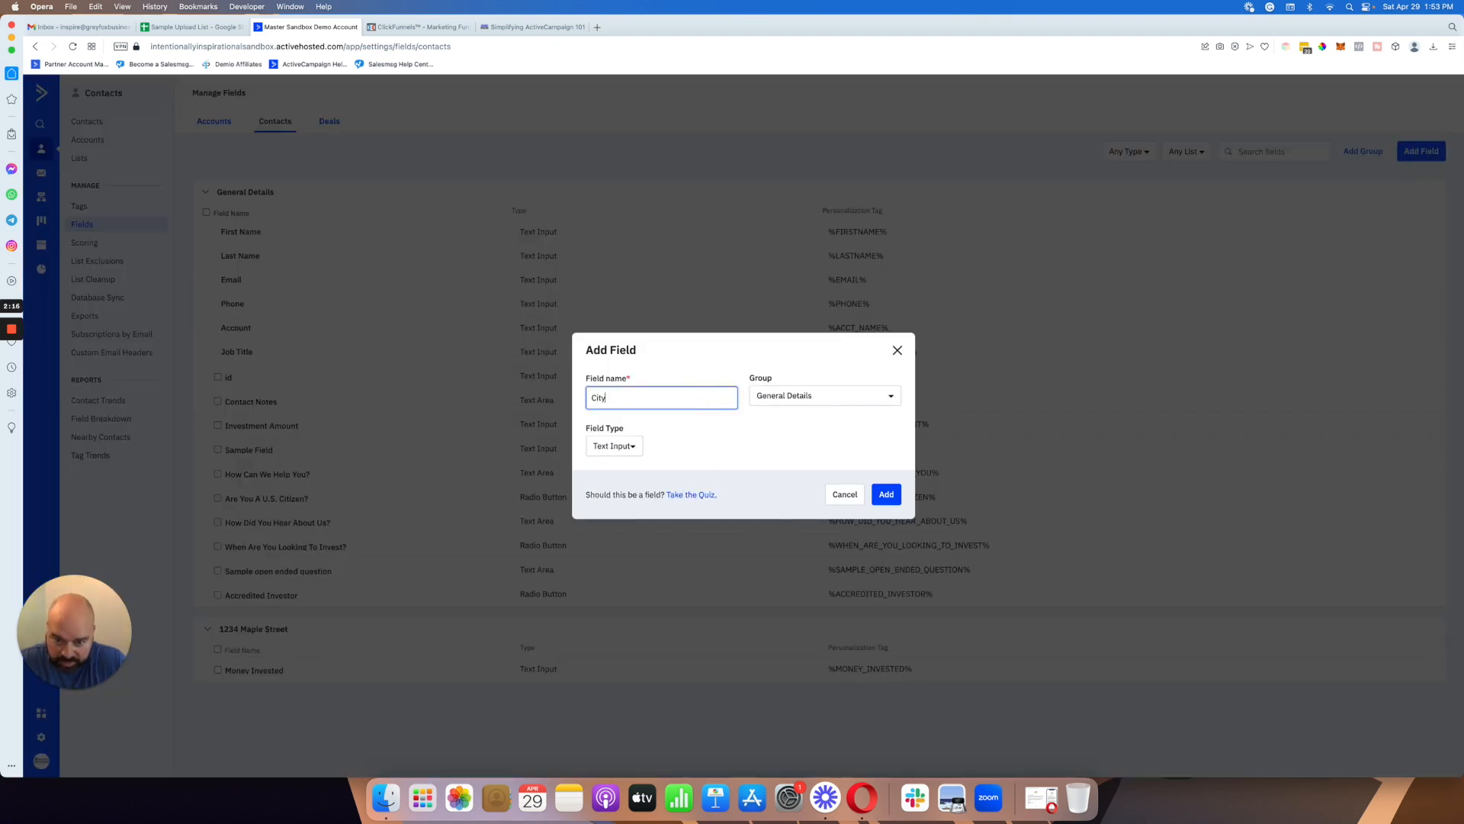
click(886, 495)
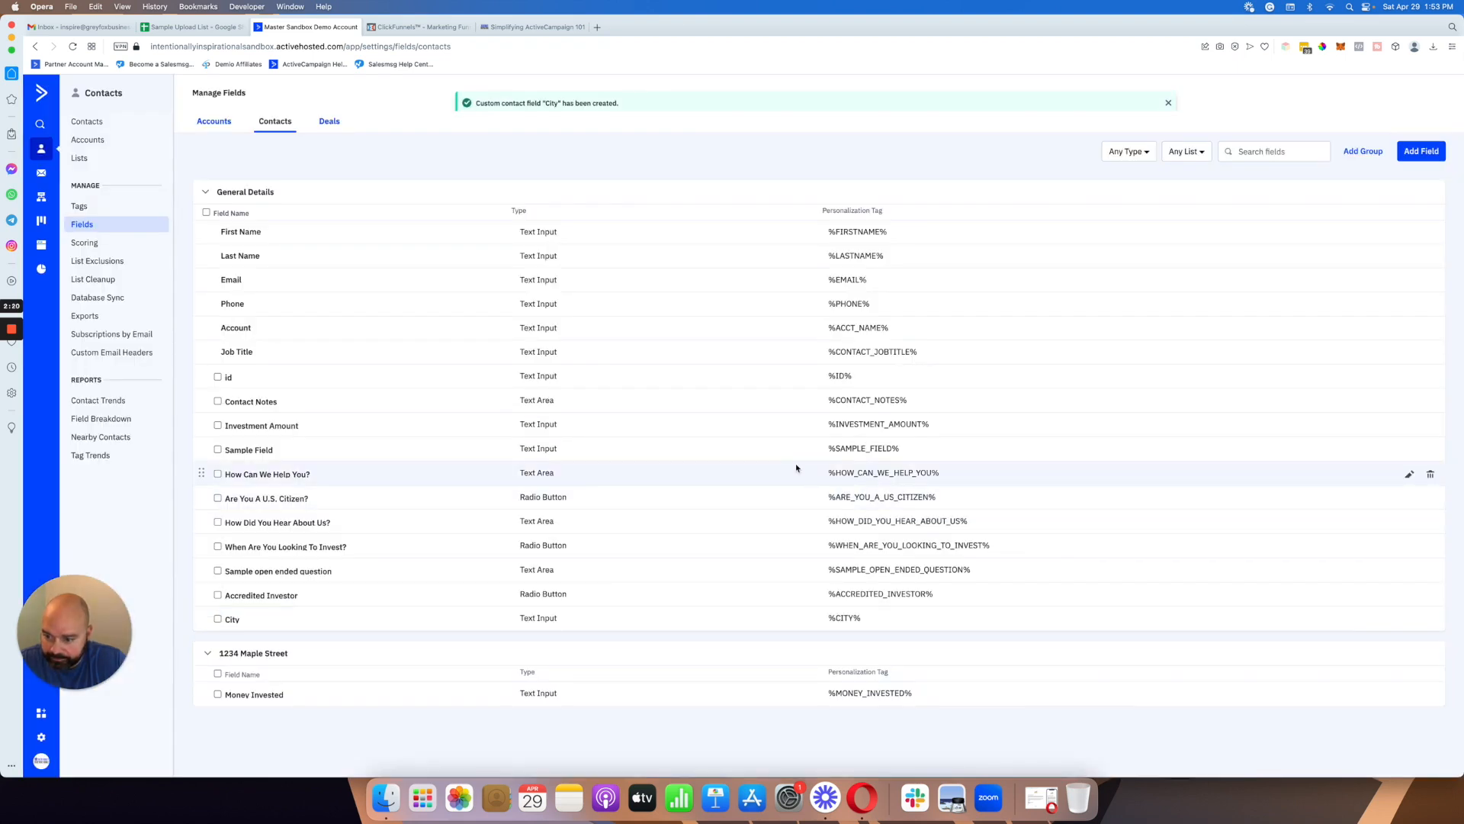
drag(202, 618, 202, 378)
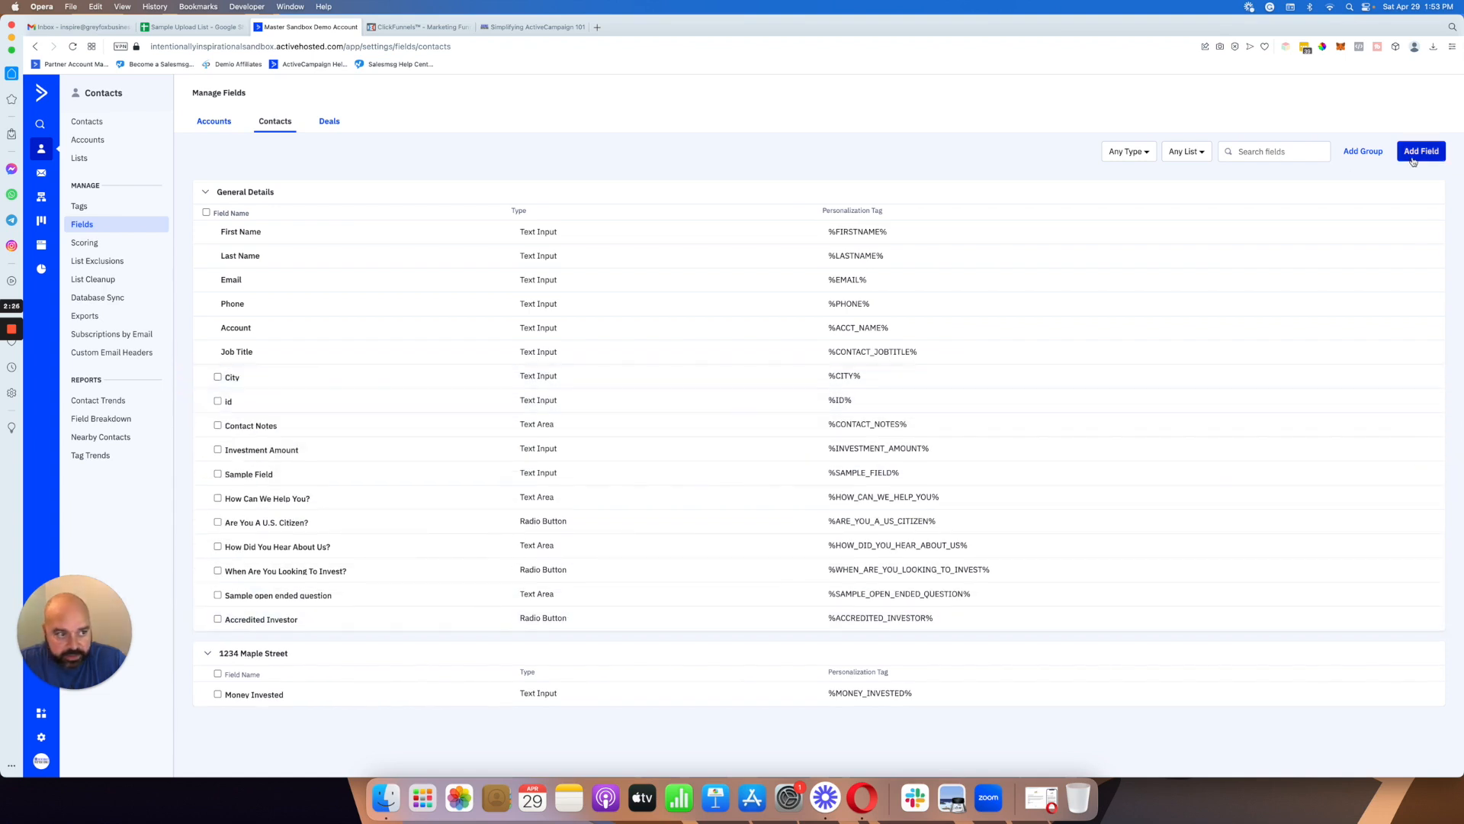
Add a text input contact field named State to General Details and place it directly below City
click(1413, 156)
click(710, 390)
text(State)
click(886, 494)
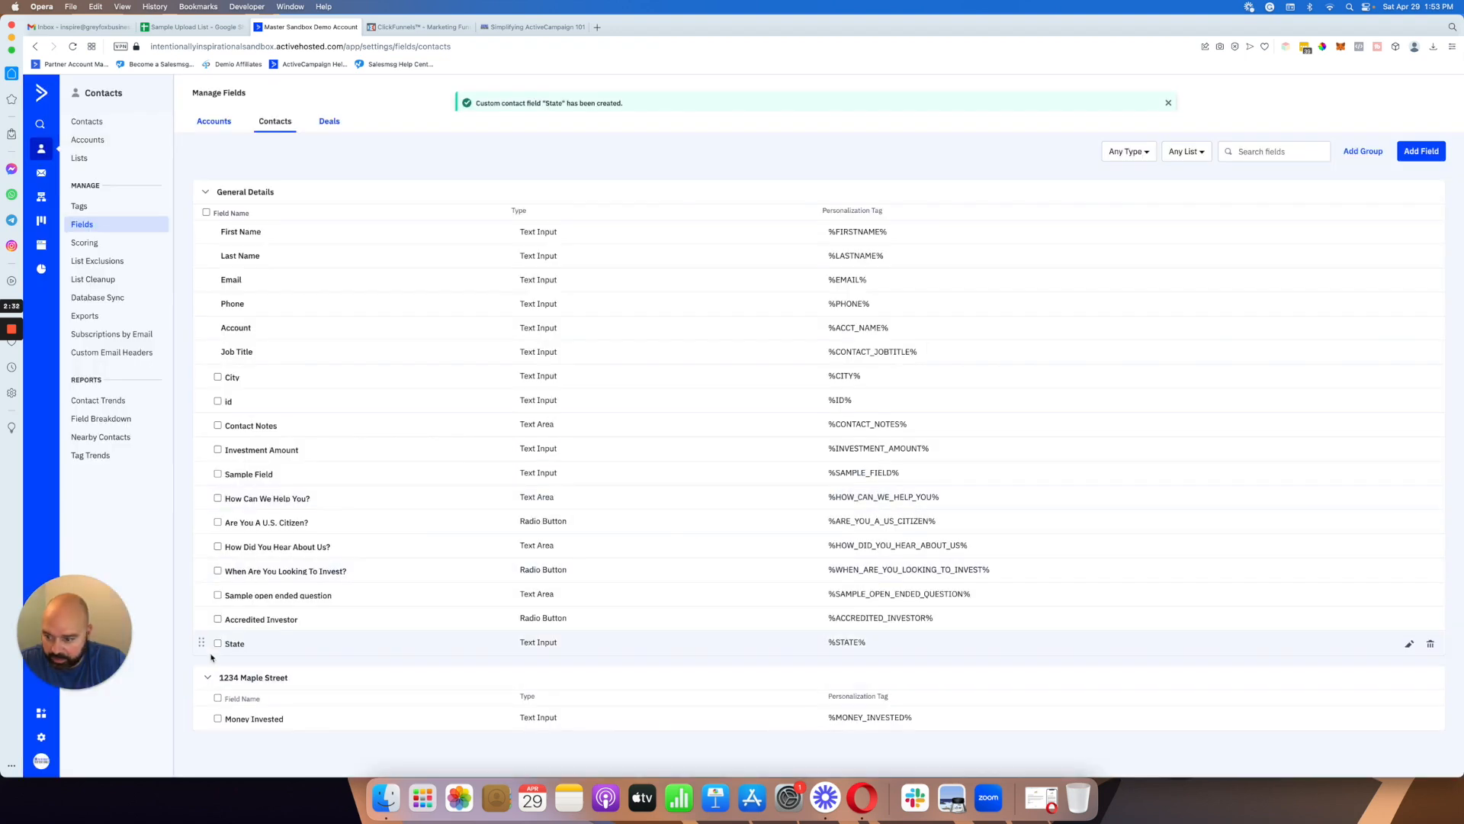
drag(201, 644, 197, 399)
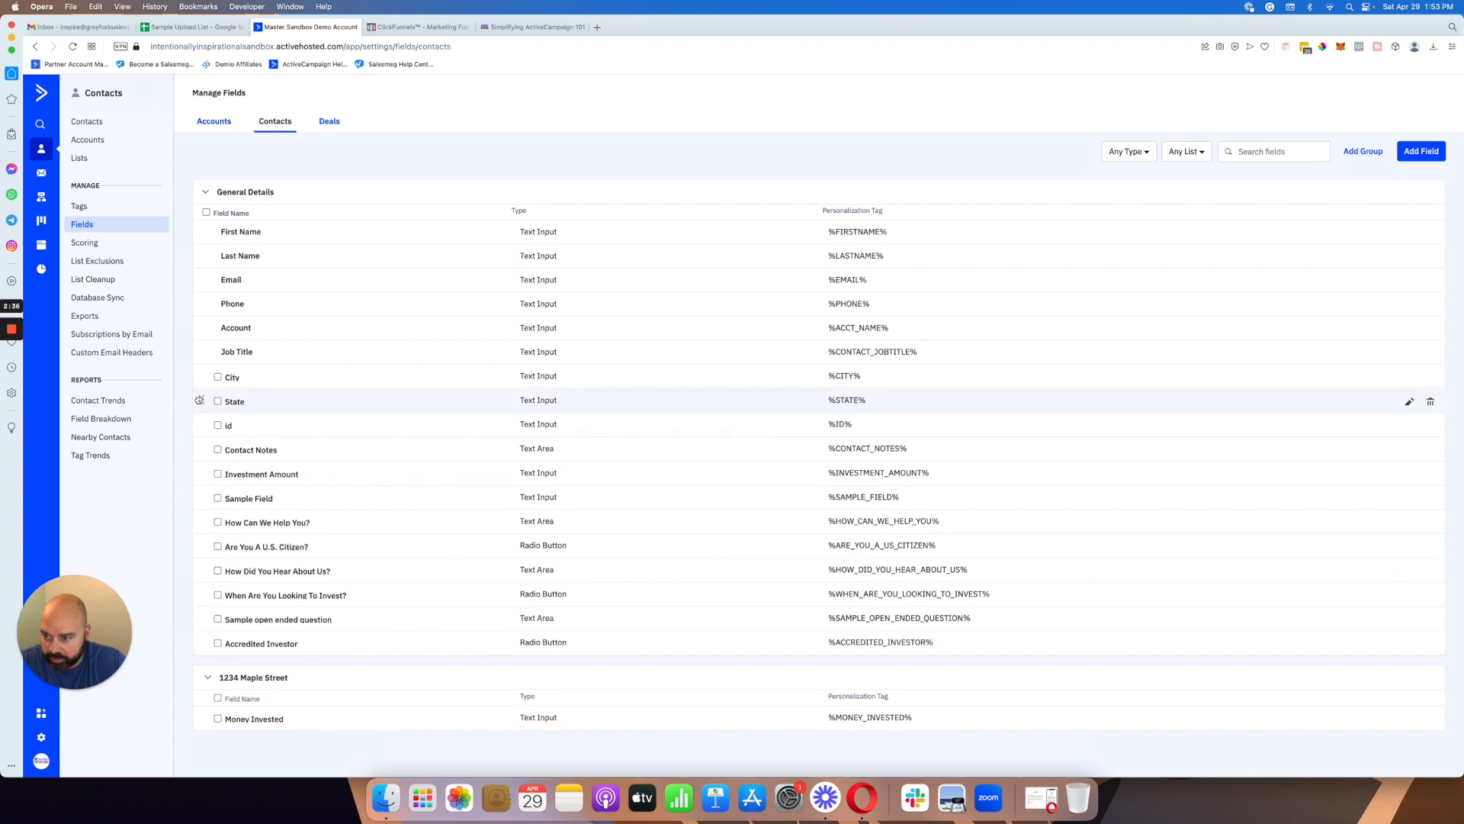
Return to the contact lists and view the additional options for the test list
click(79, 158)
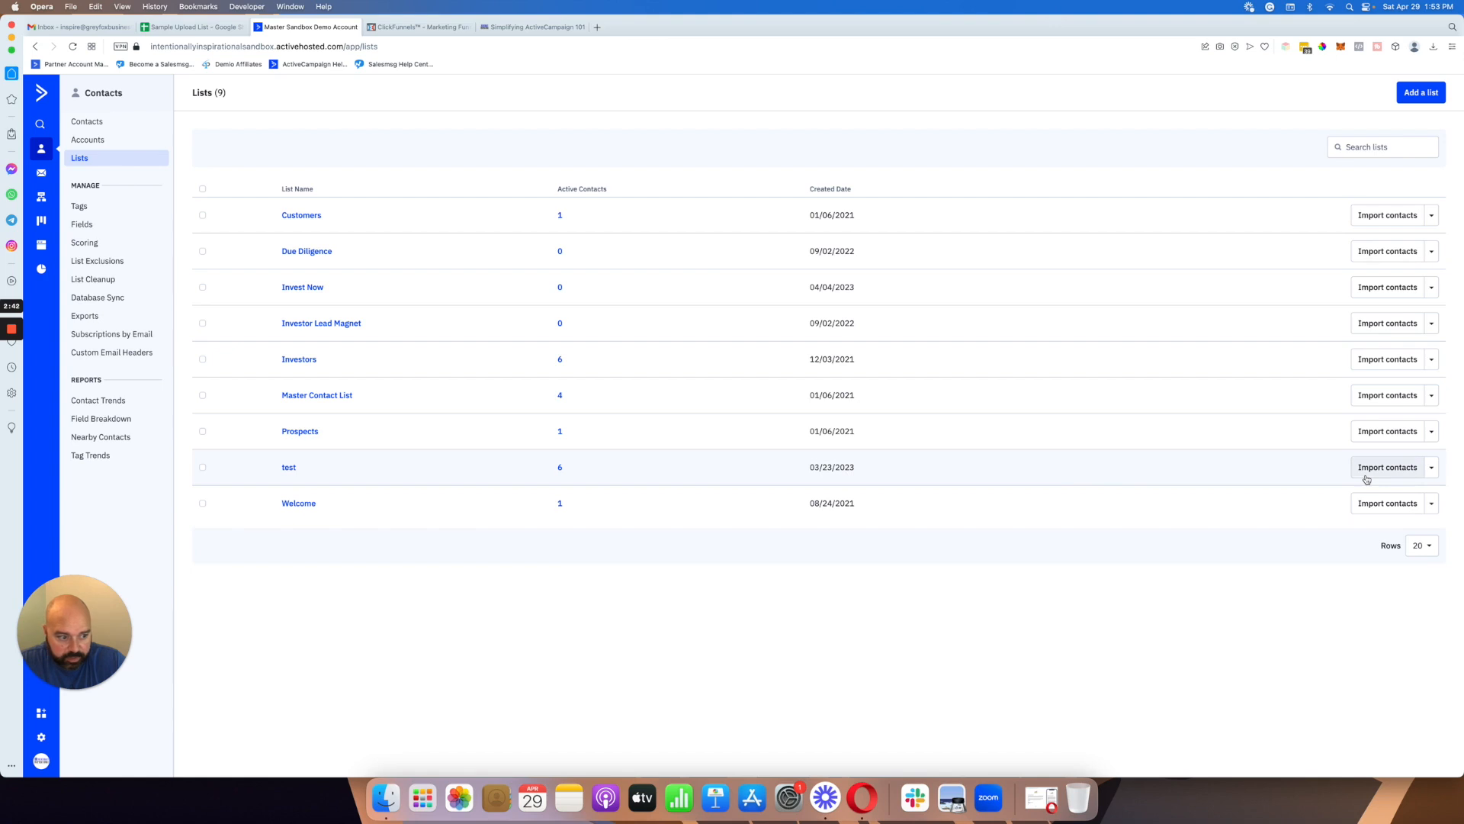
click(1431, 467)
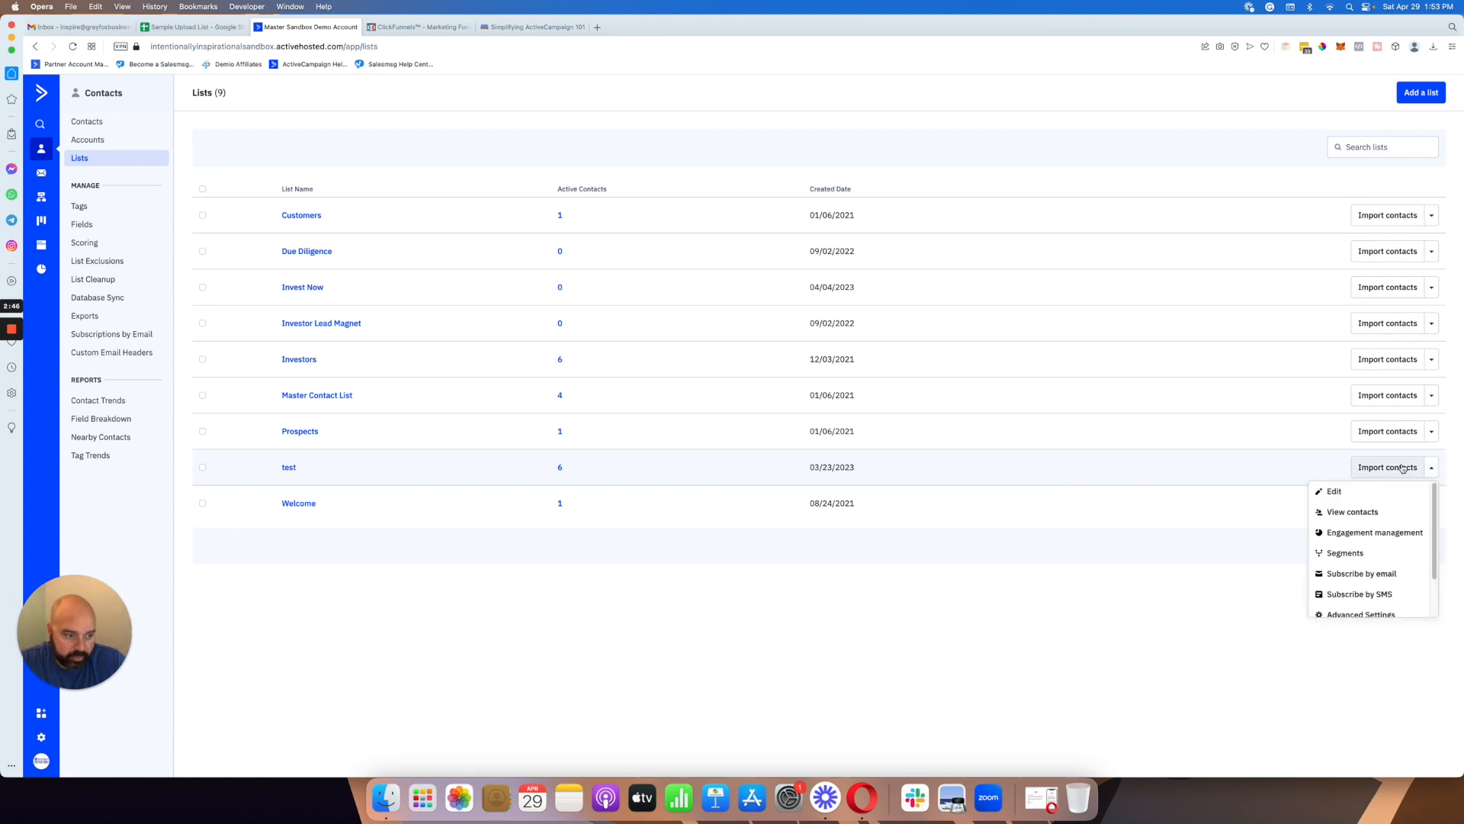
click(1227, 588)
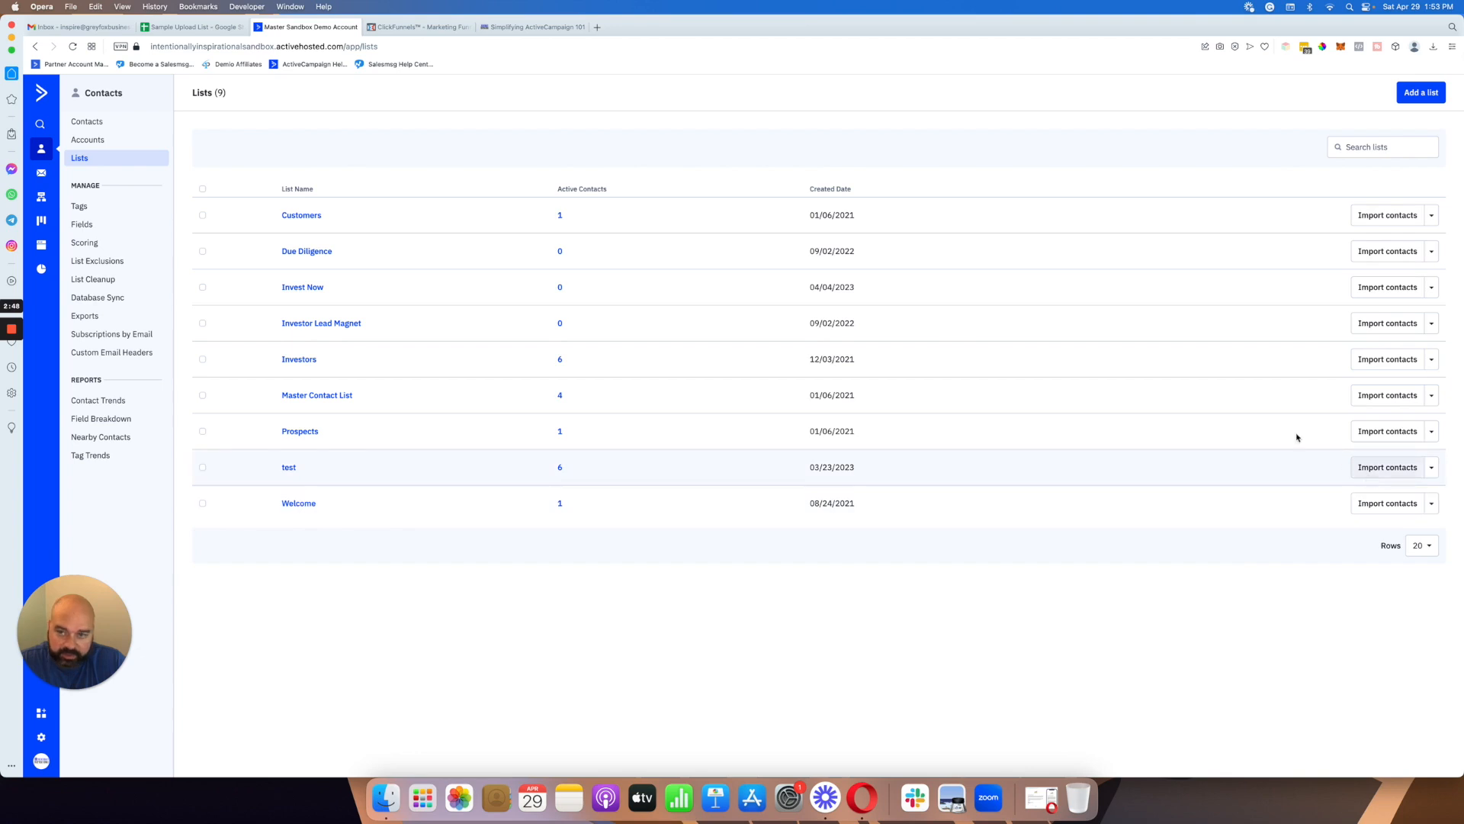
Download the Sample Upload List spreadsheet from Google Sheets as a Comma Separated Values (.csv) file
click(189, 26)
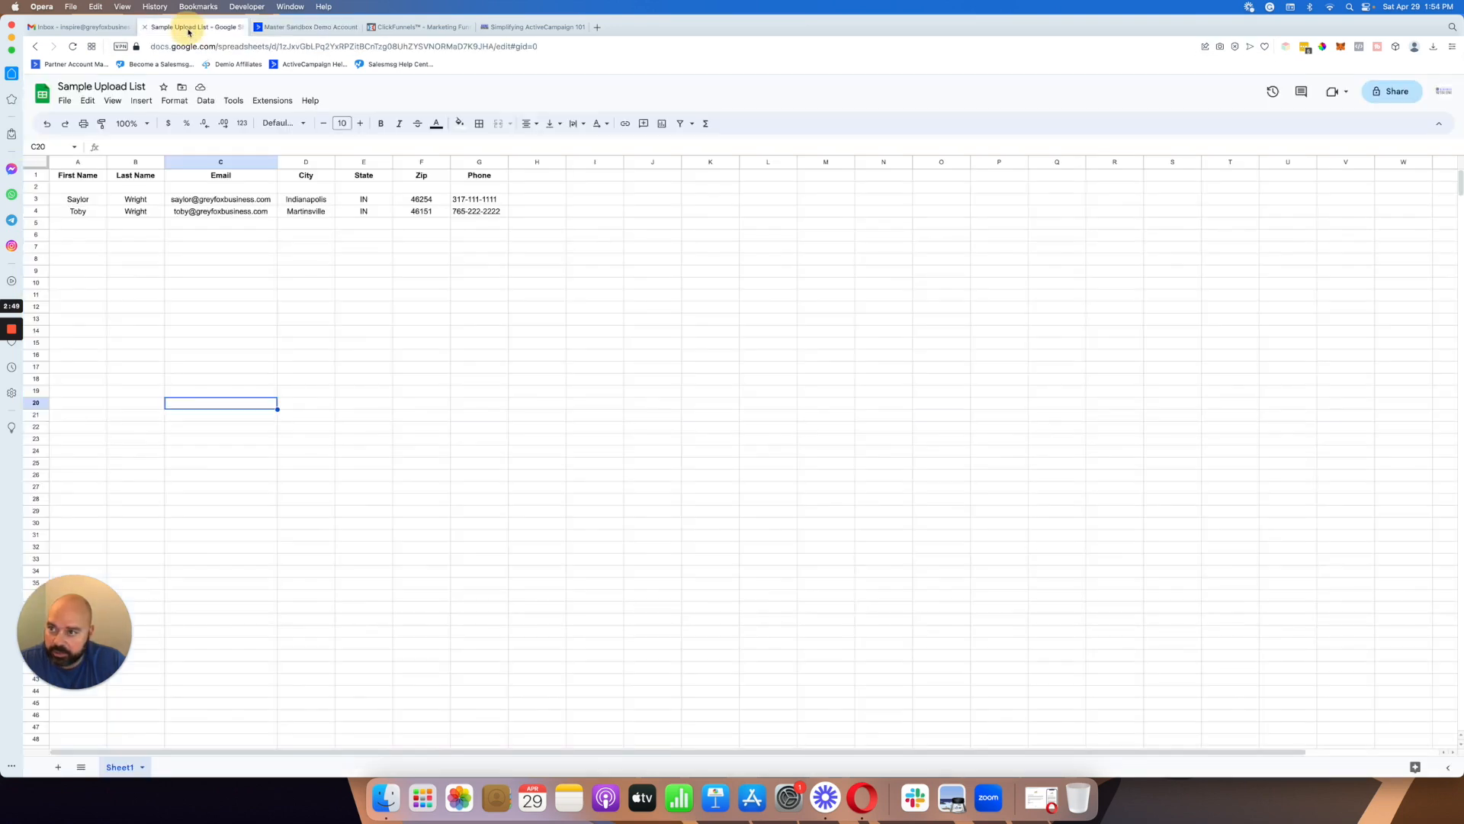
click(65, 101)
mouse_move(140, 239)
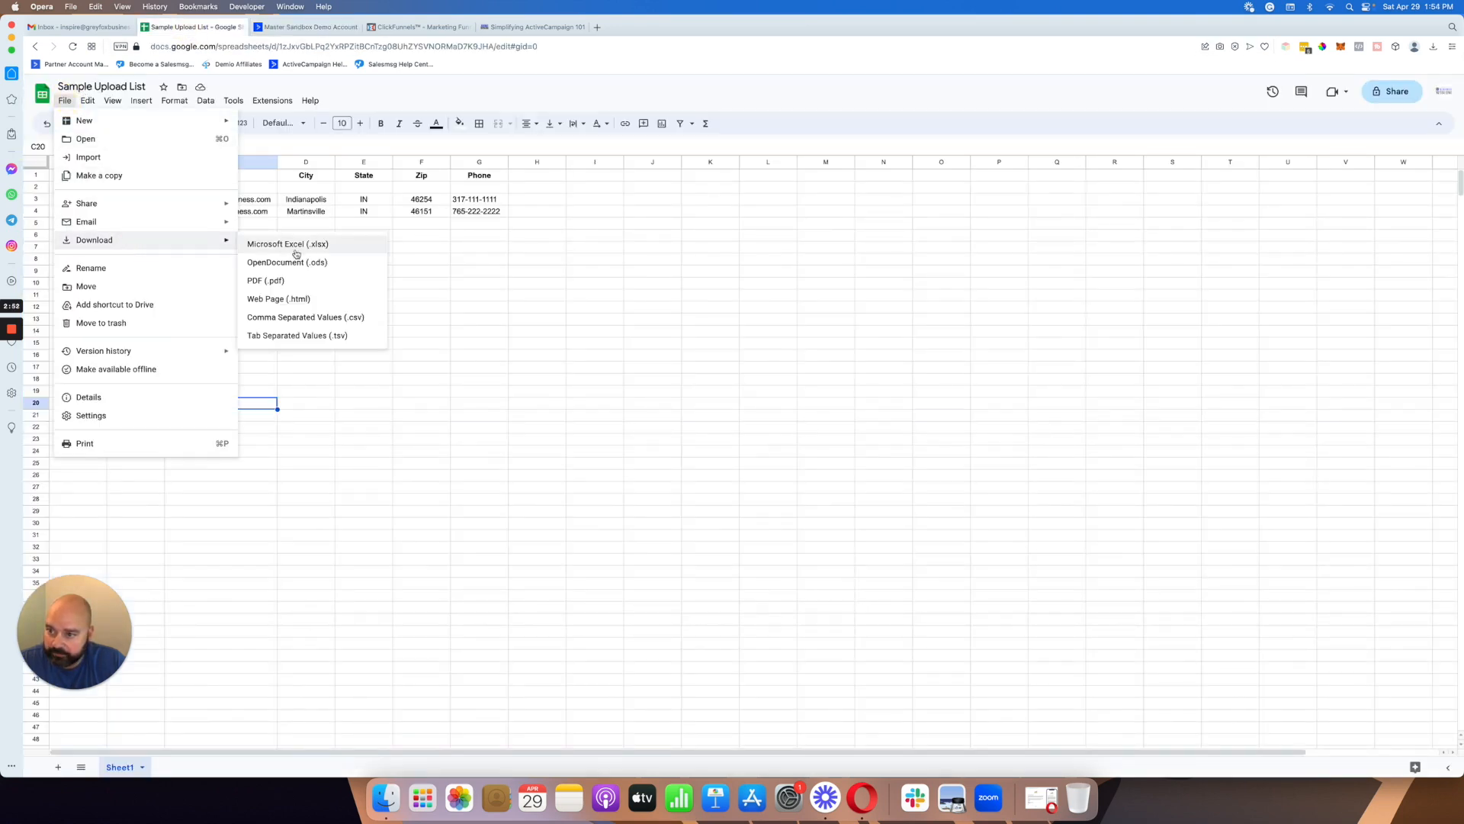
click(309, 317)
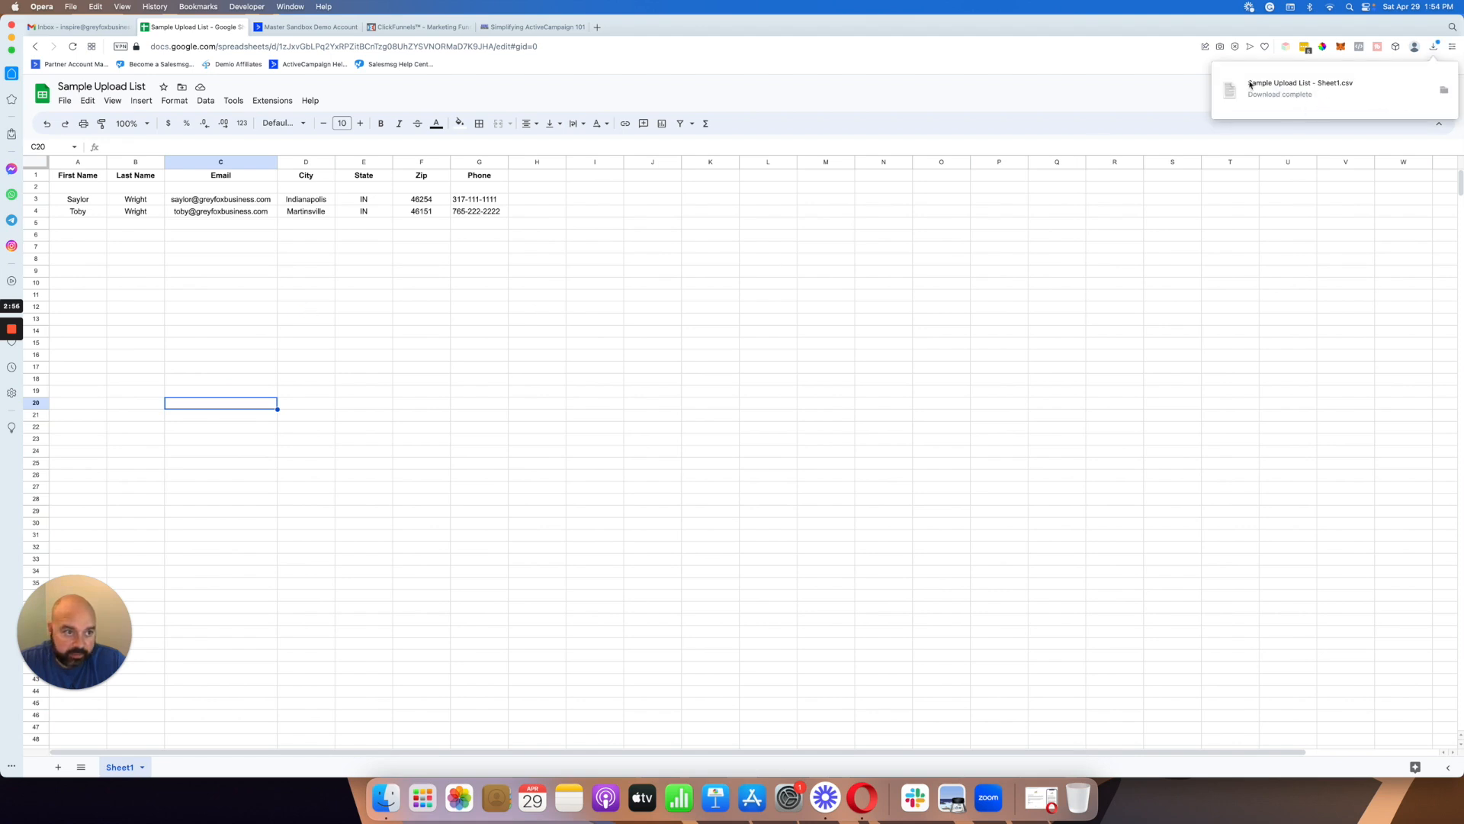
Start a contact import into ActiveCampaign's test list using the file Sample Upload List - Sheet1.csv from Downloads
click(315, 29)
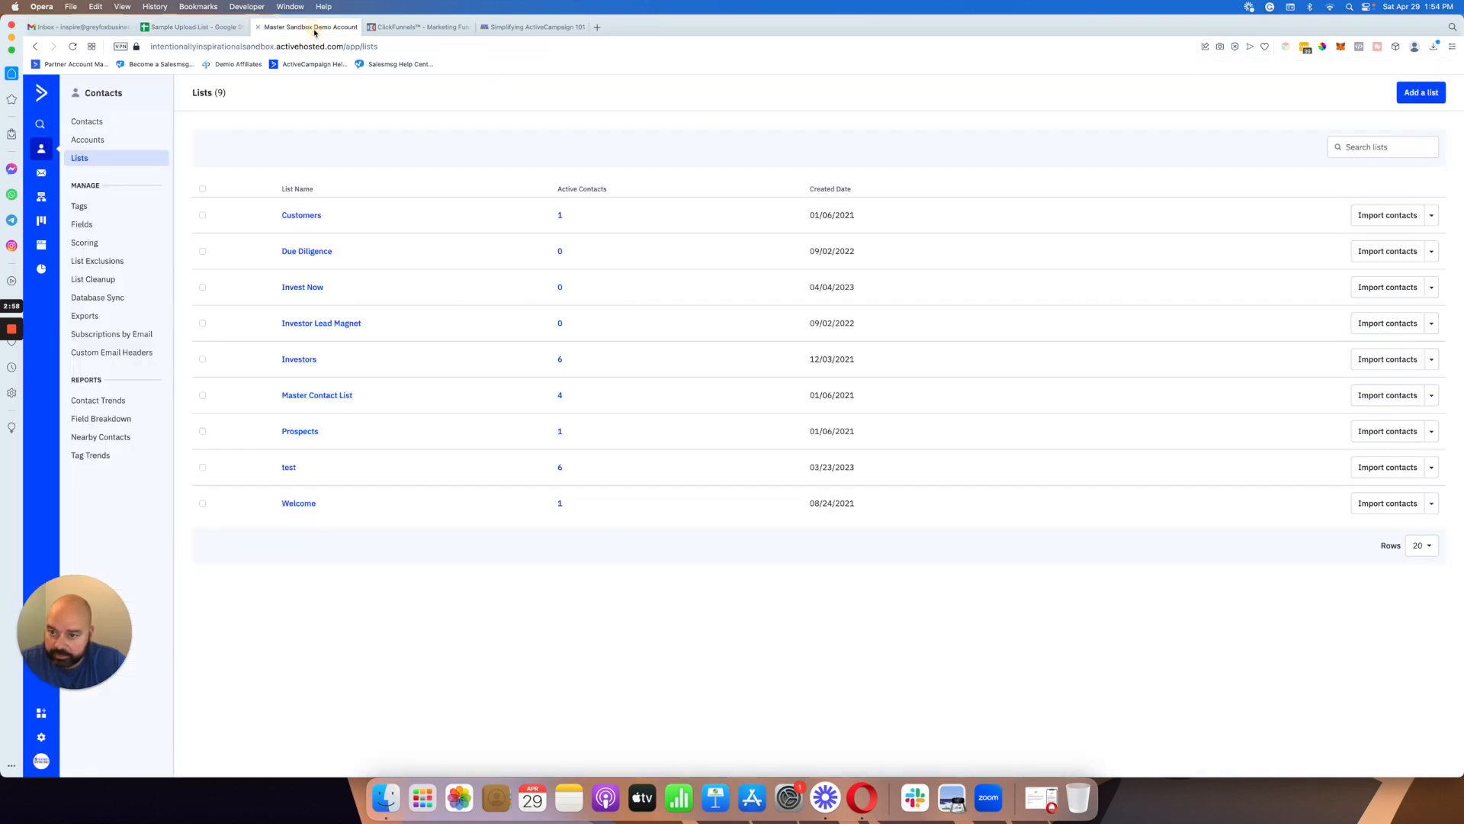
click(1379, 468)
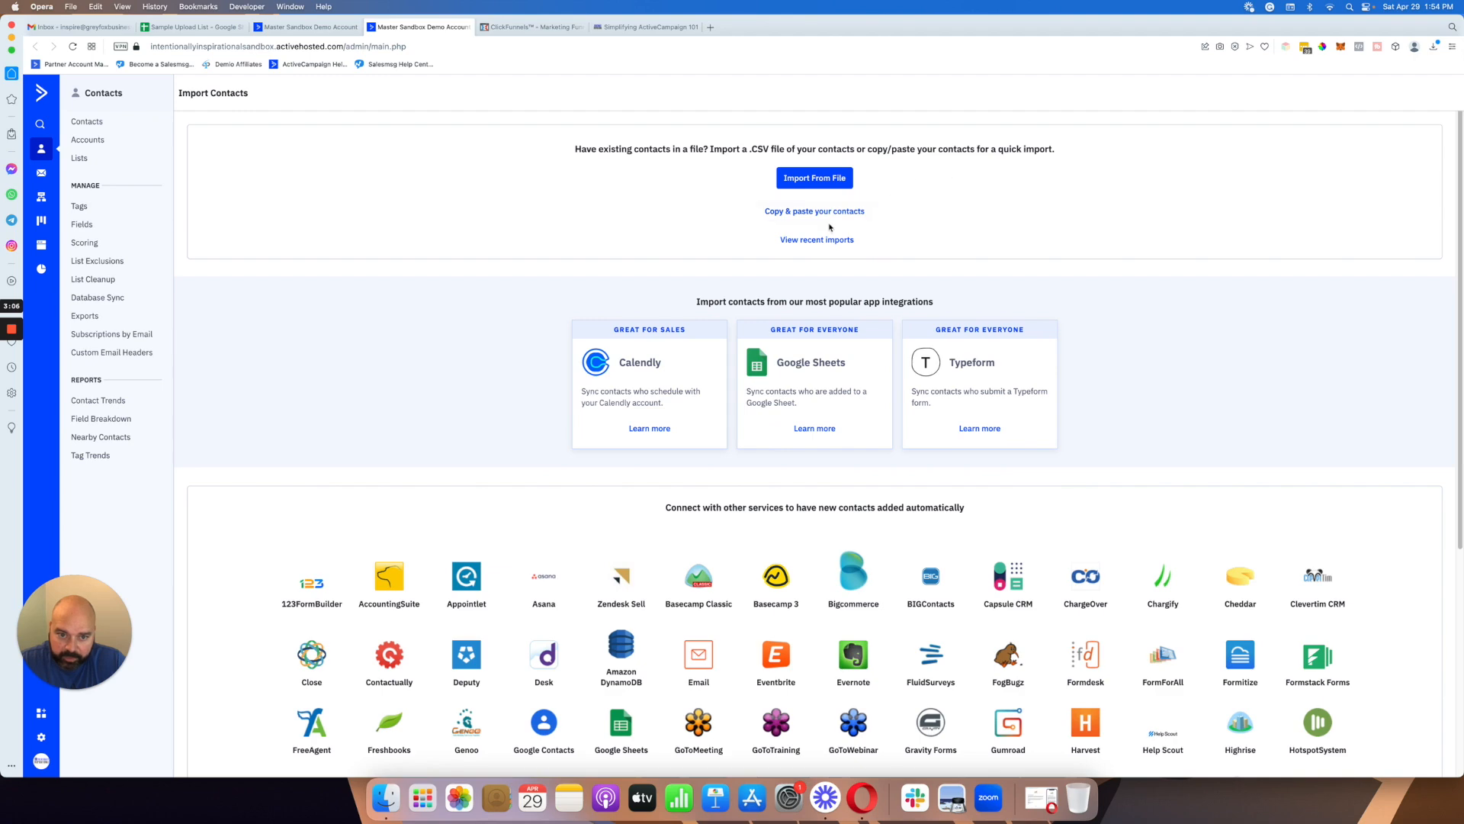
click(829, 188)
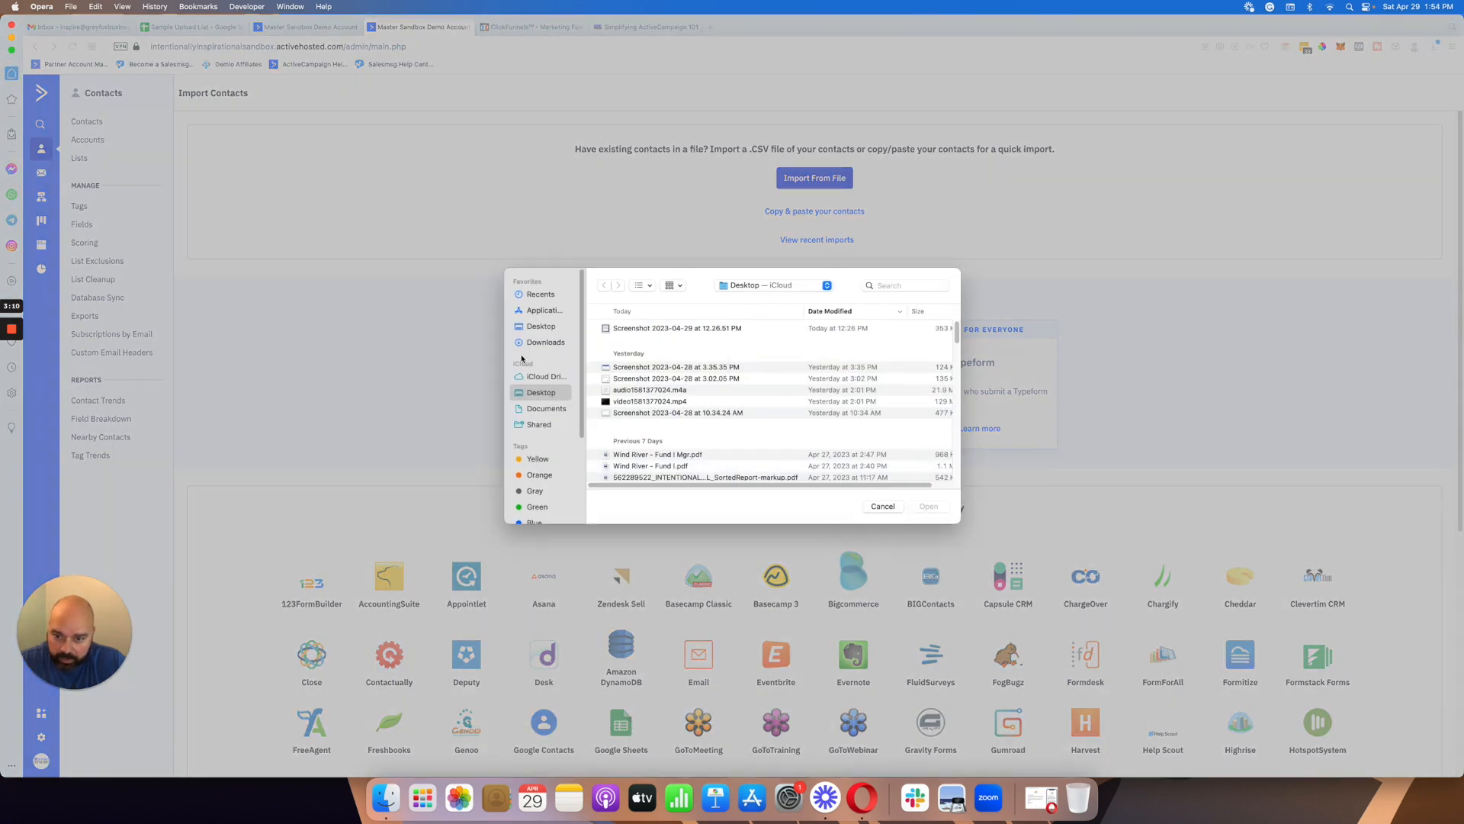
click(534, 342)
click(644, 328)
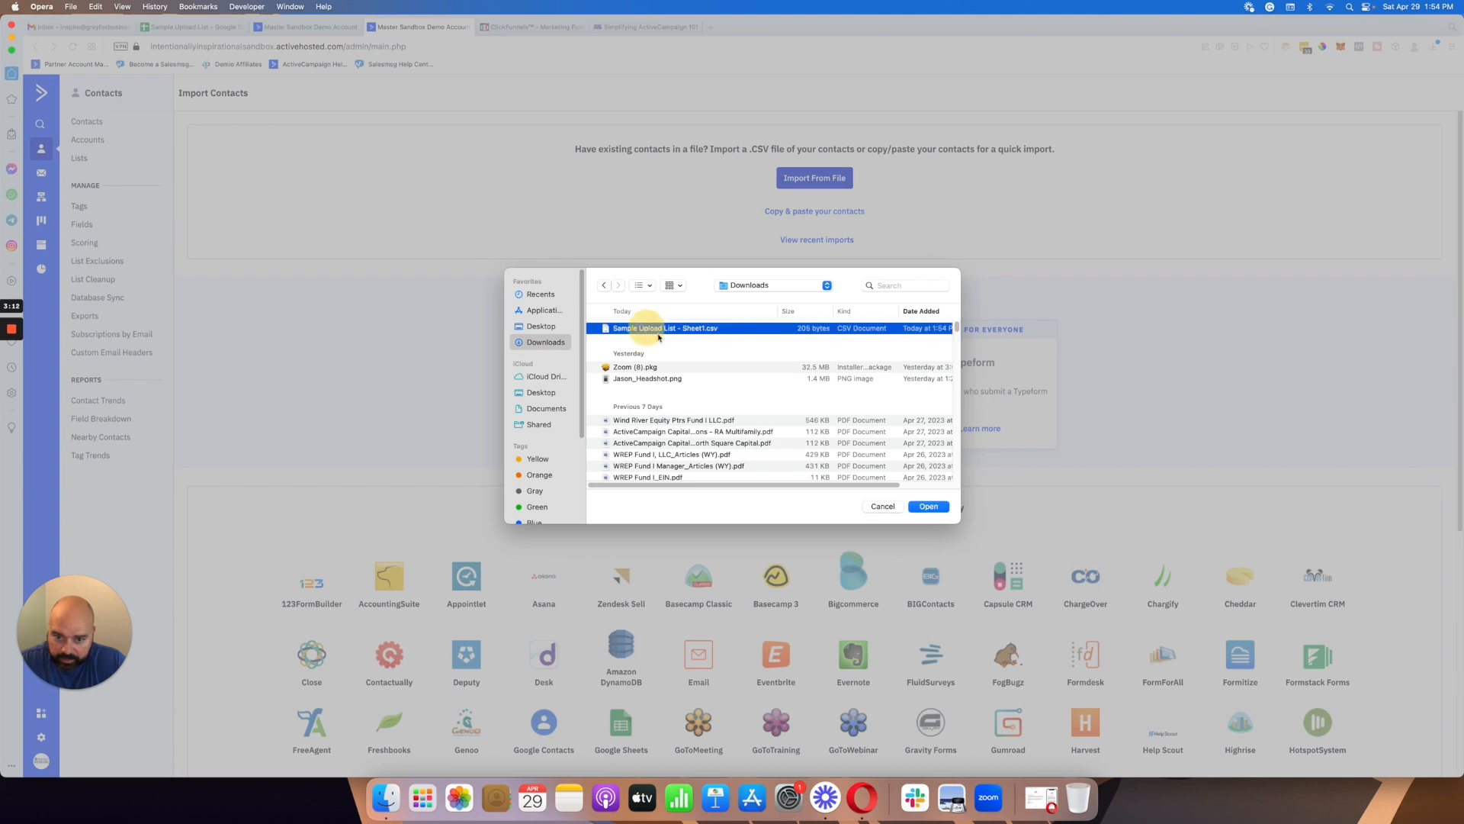
click(928, 506)
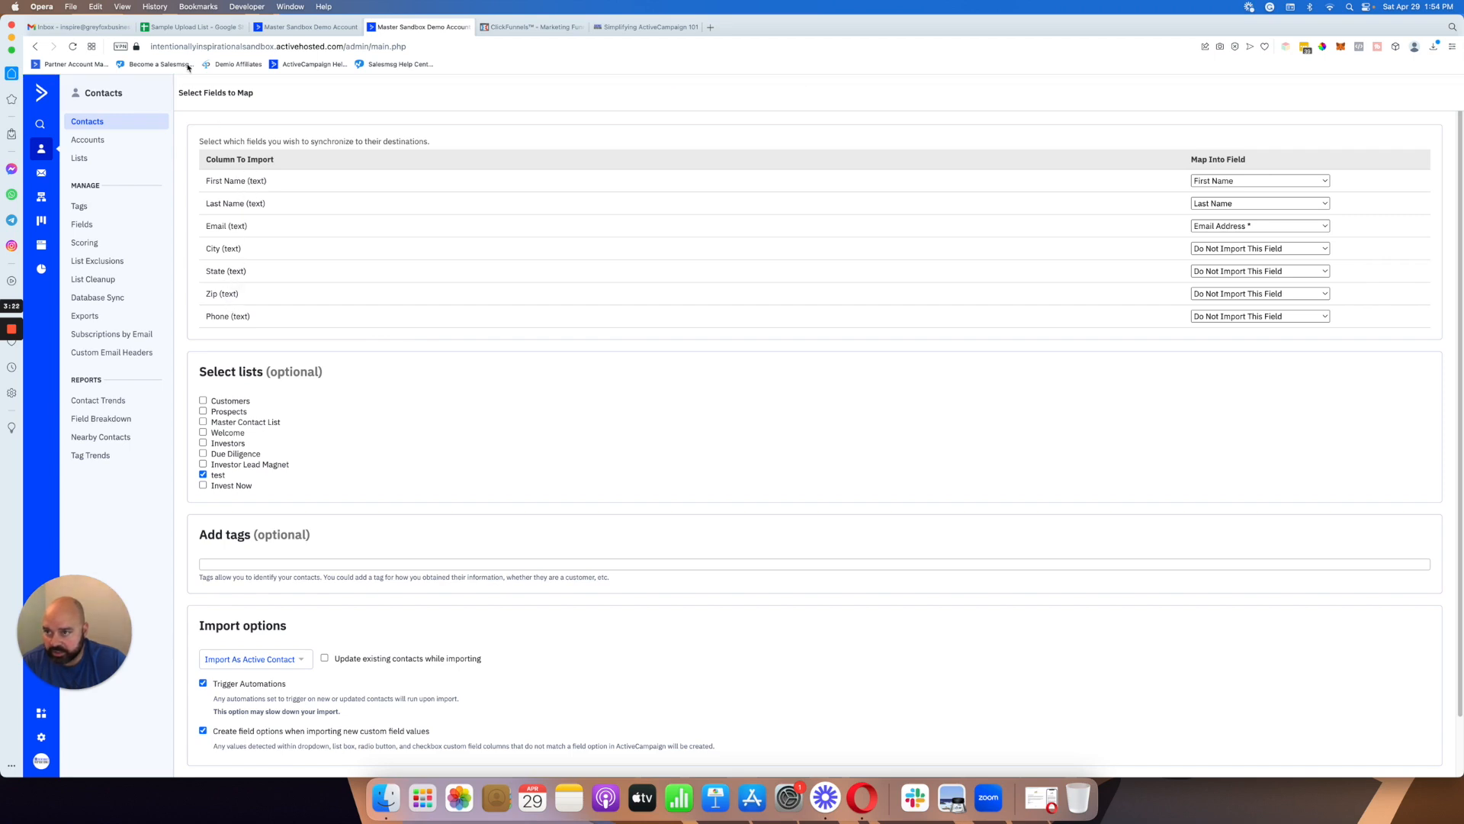
Check the source spreadsheet's columns, and map the import's City column to the City field and State to the State field
click(180, 28)
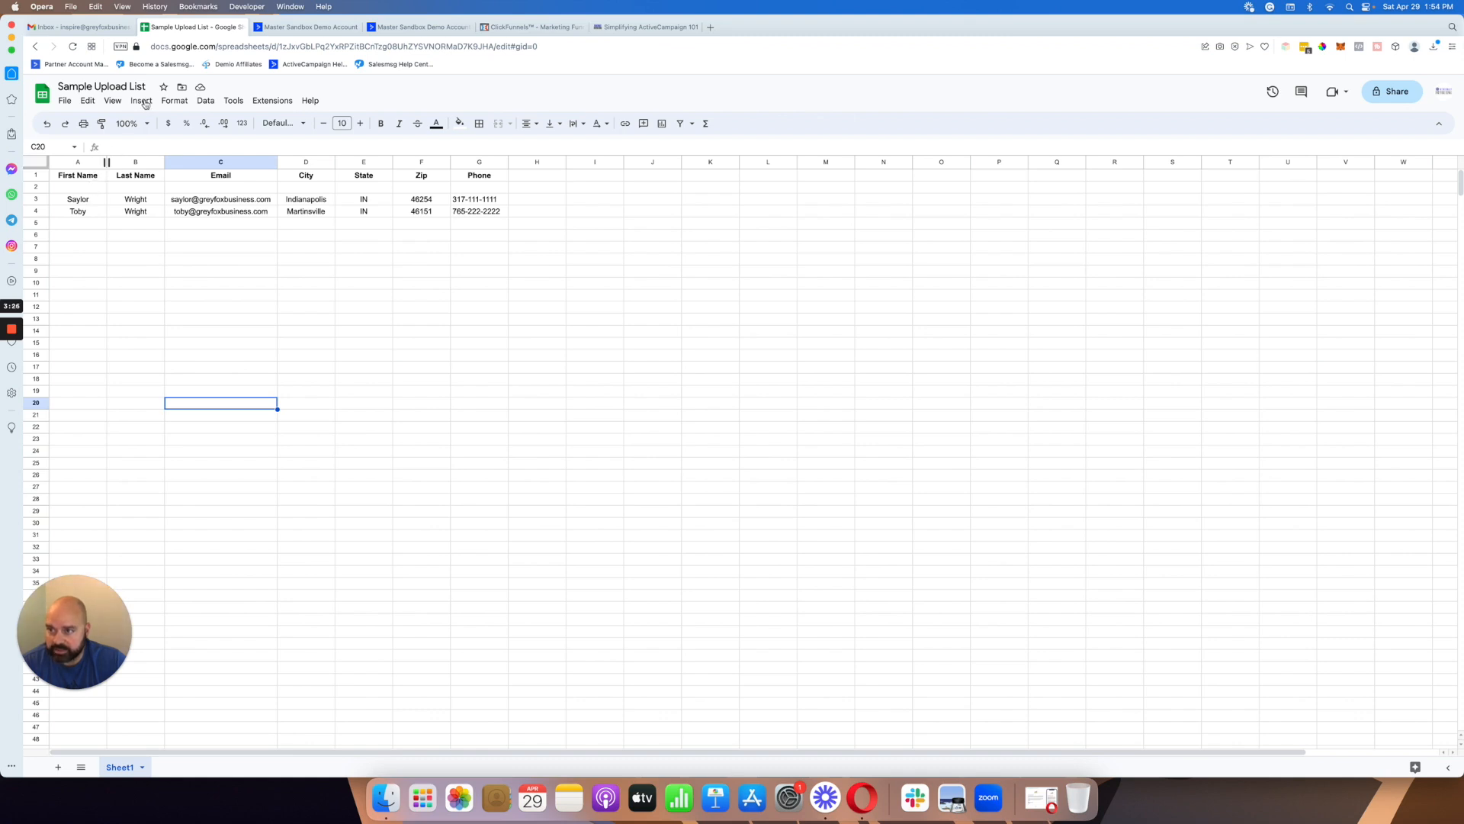
click(396, 29)
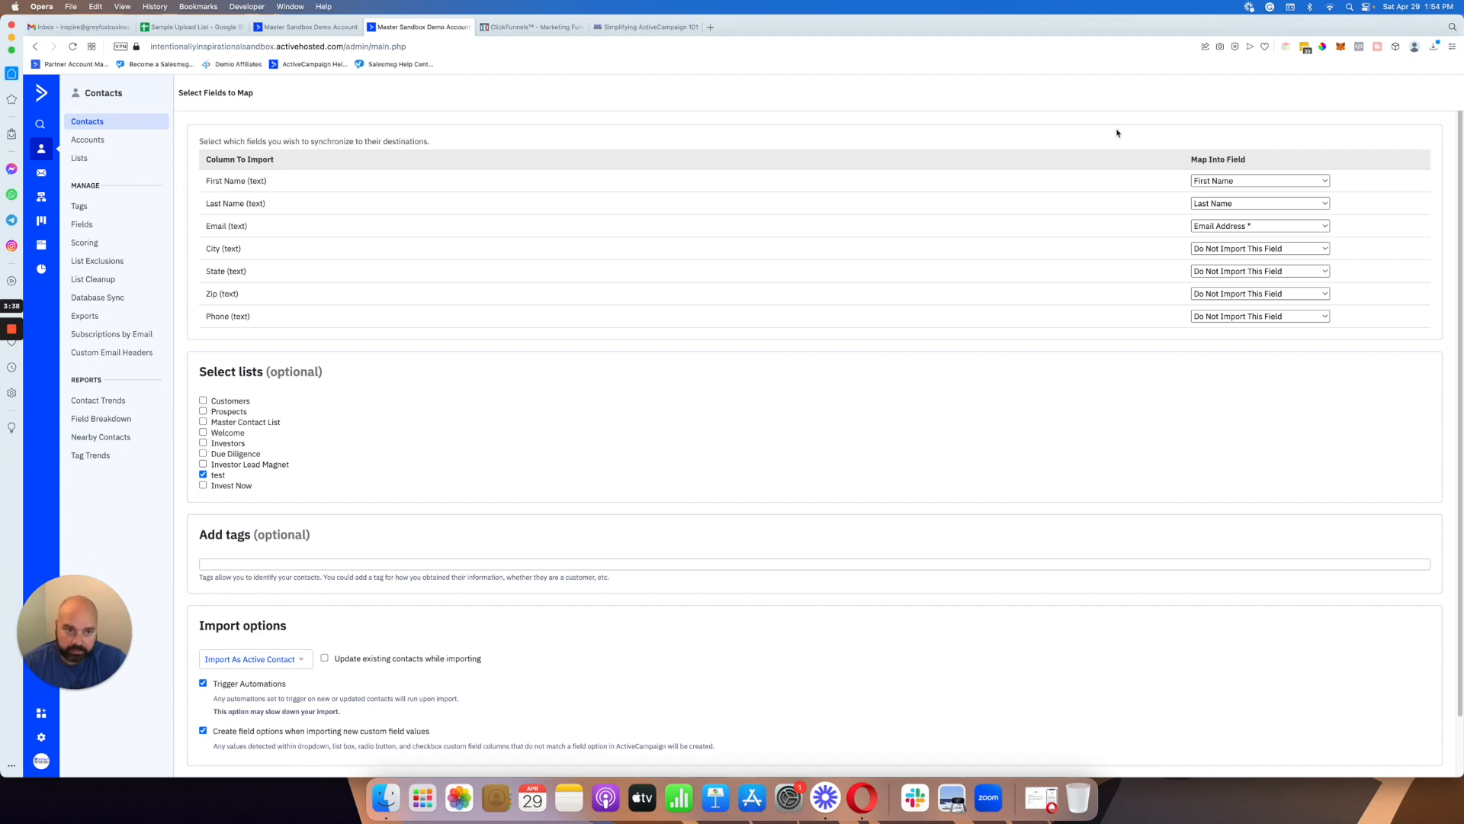
click(1228, 250)
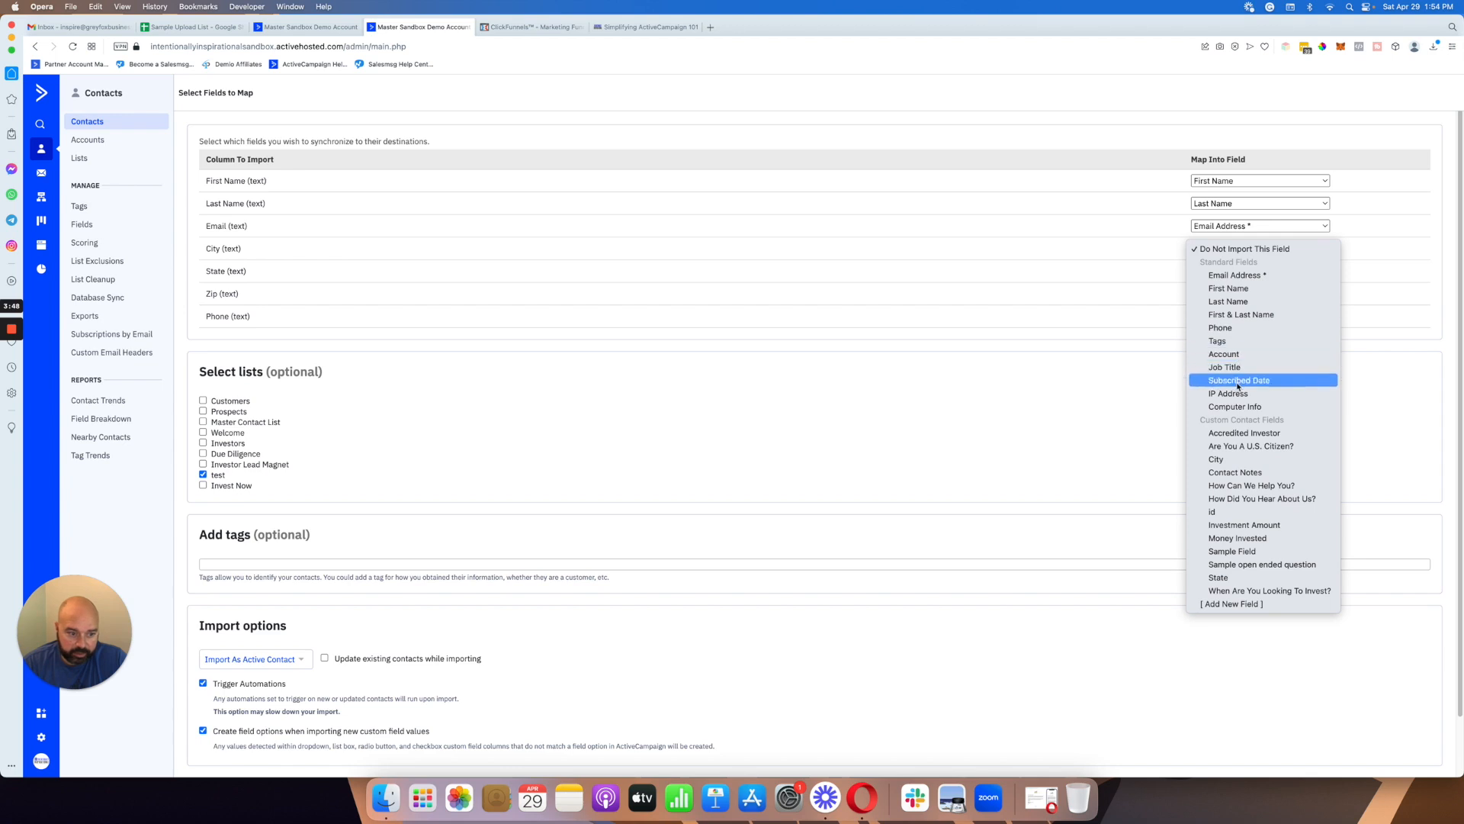
click(1251, 459)
click(1239, 273)
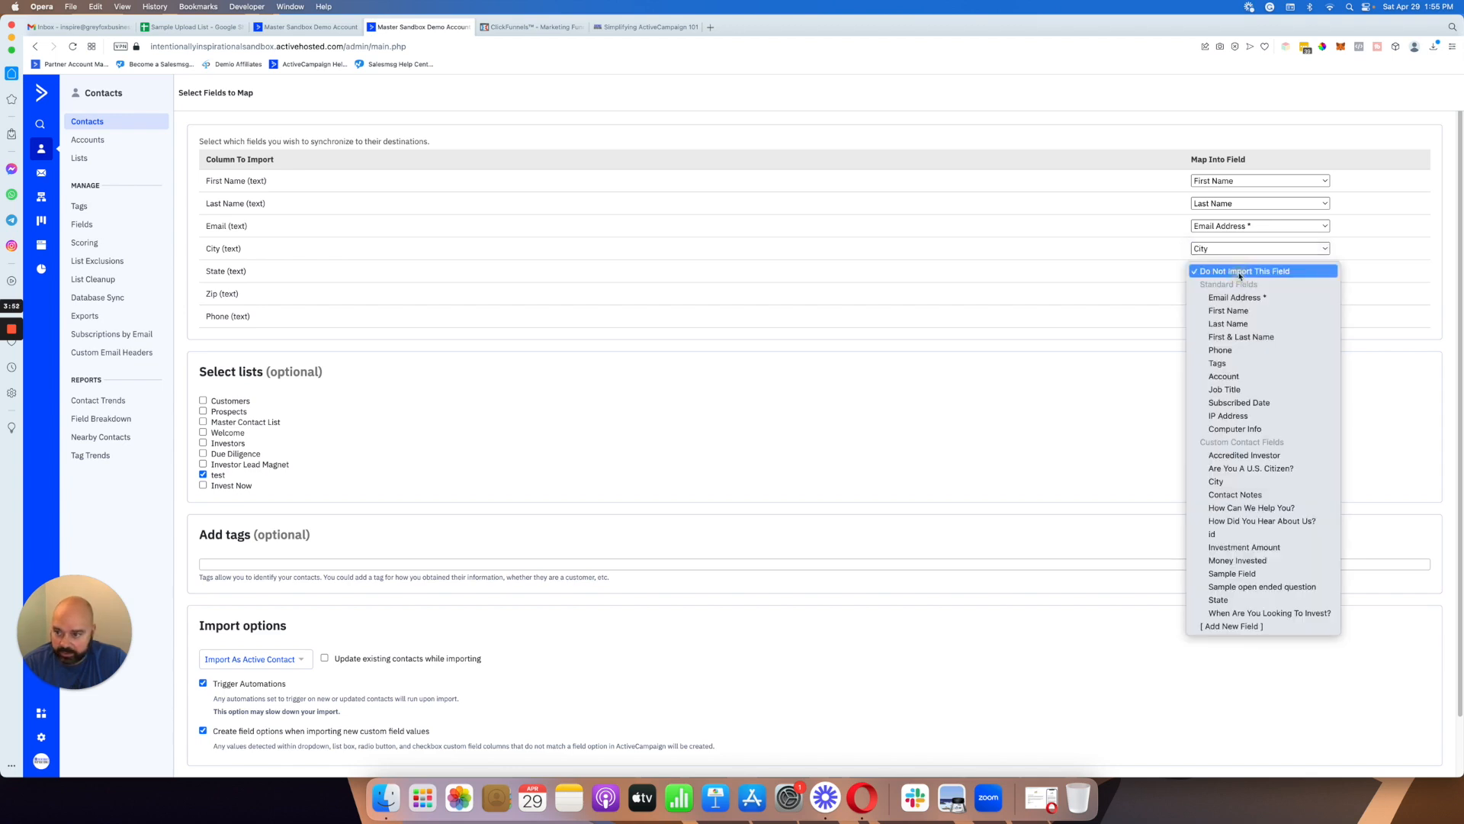
click(1239, 600)
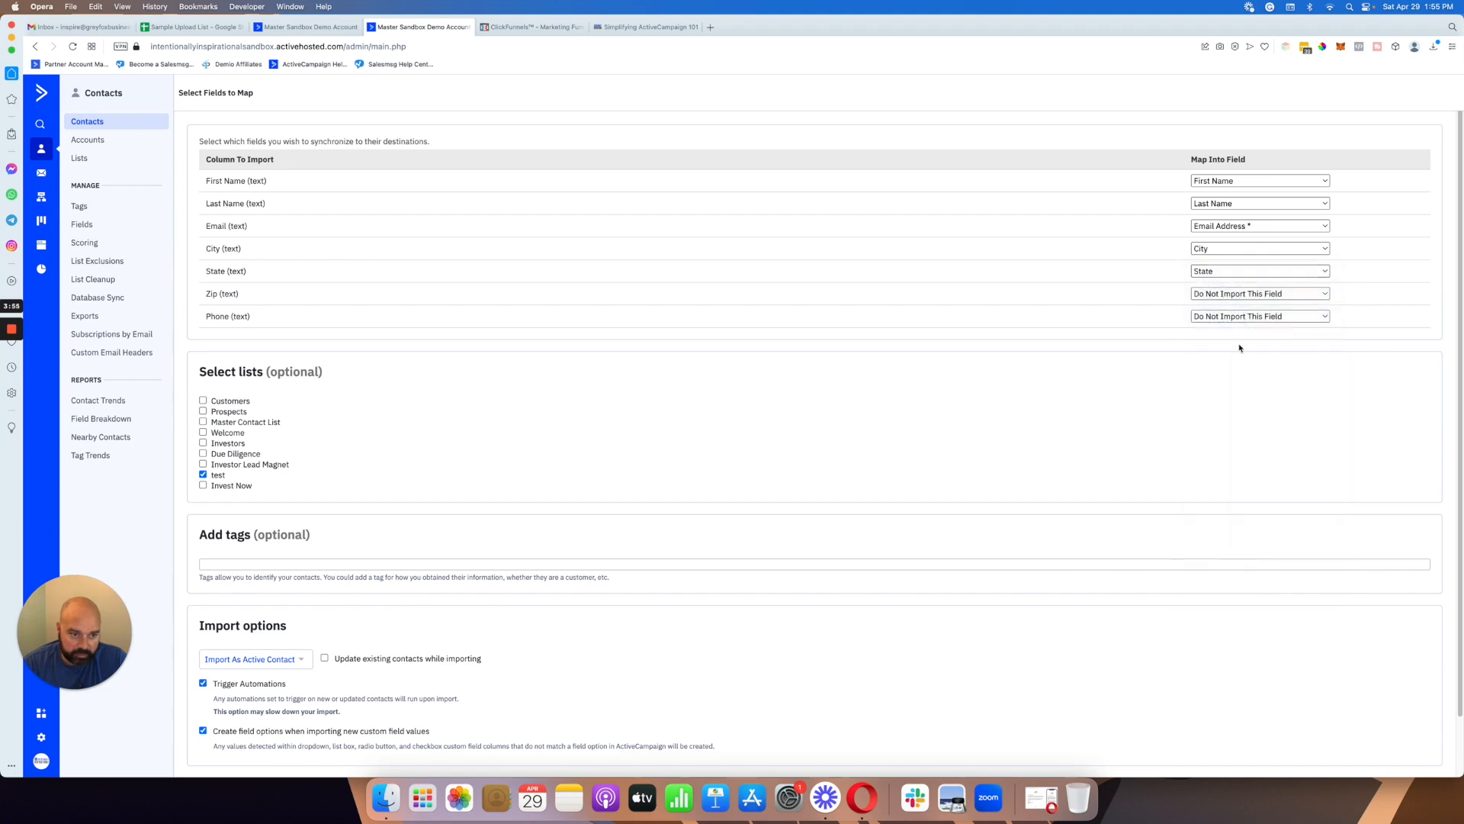
Check the destination fields available for the Zip column, and map the Phone column to the standard Phone field
click(1225, 296)
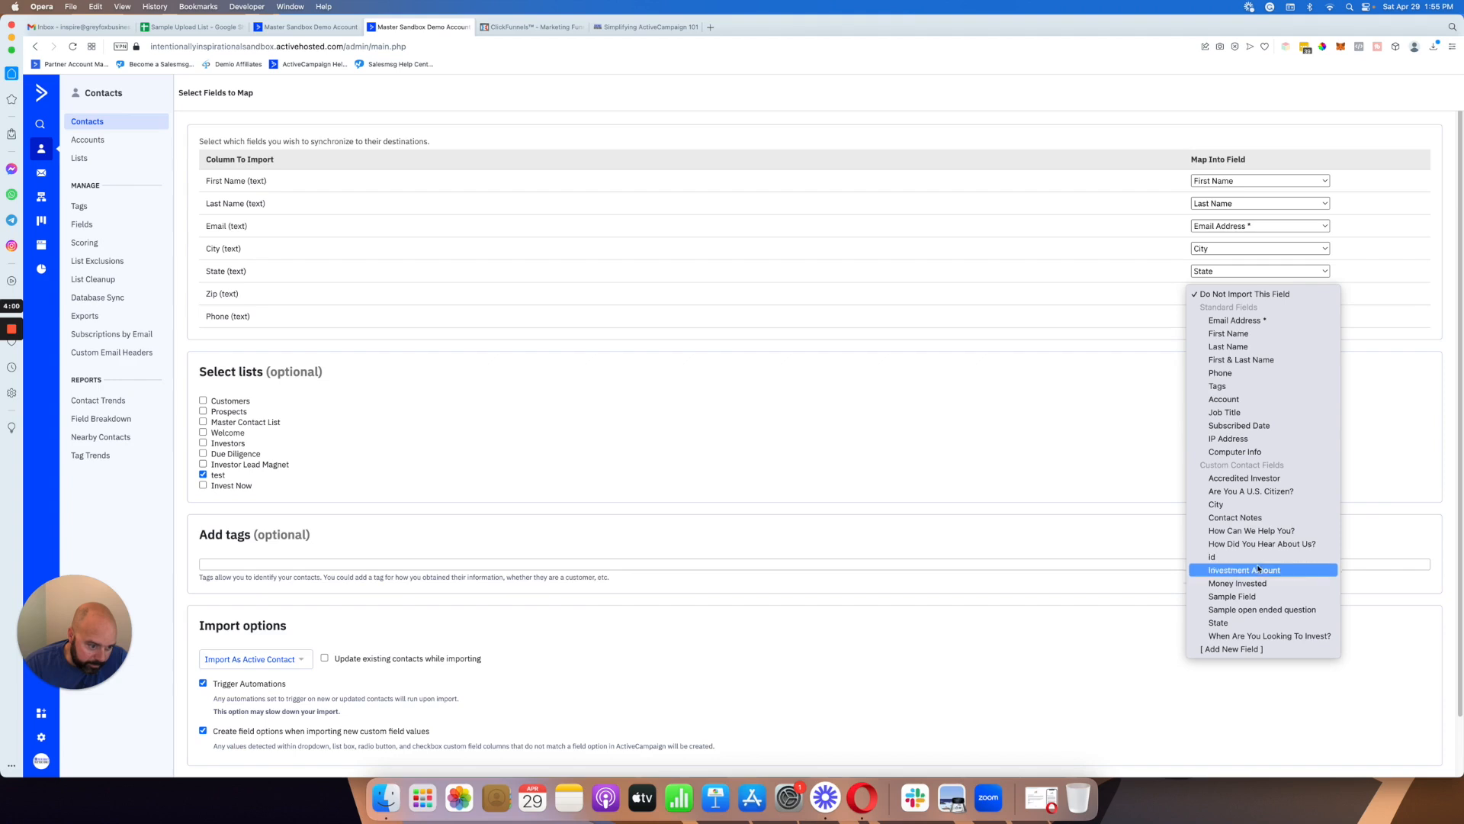
click(1186, 294)
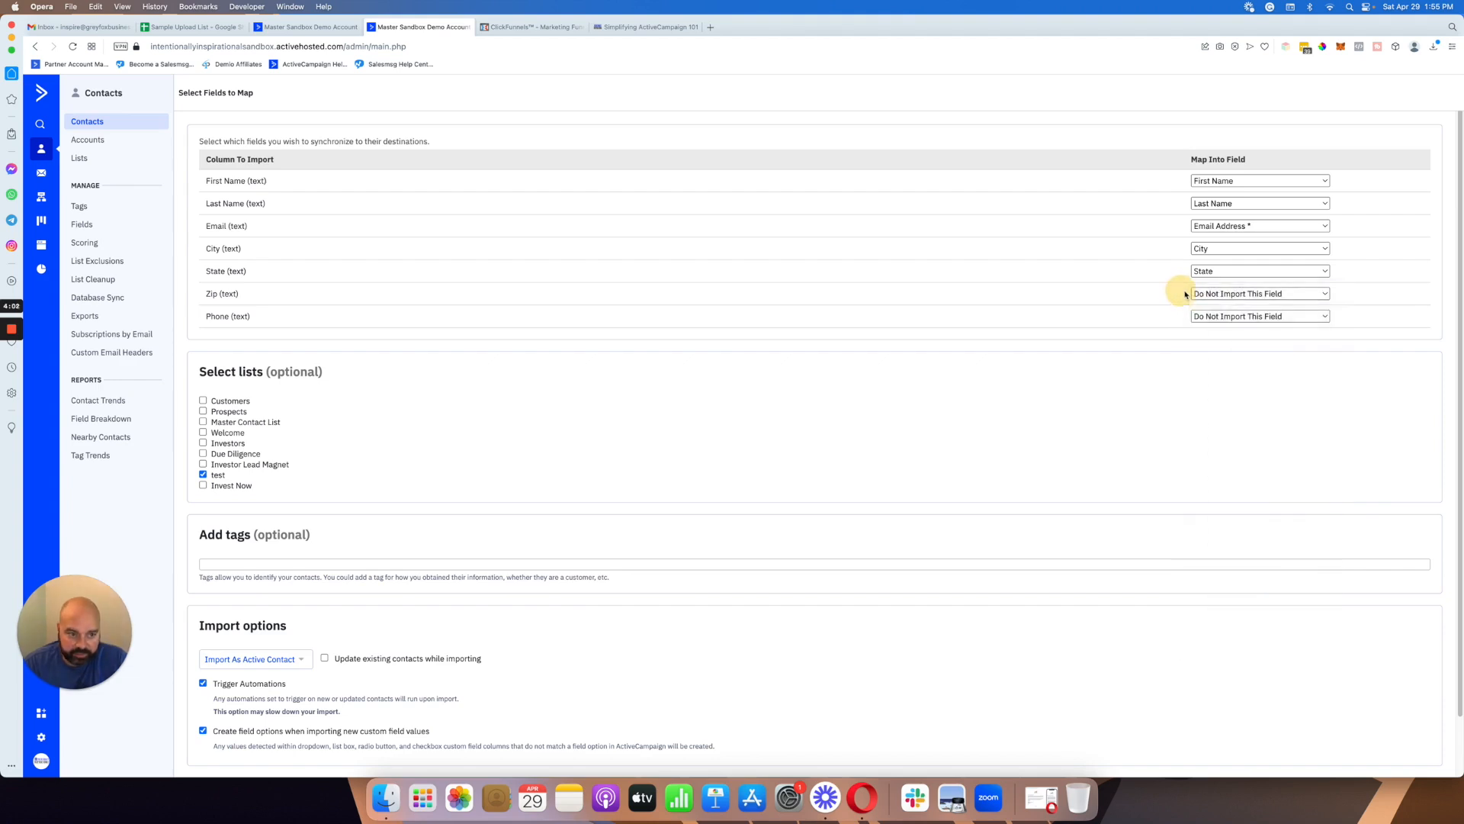
click(1211, 319)
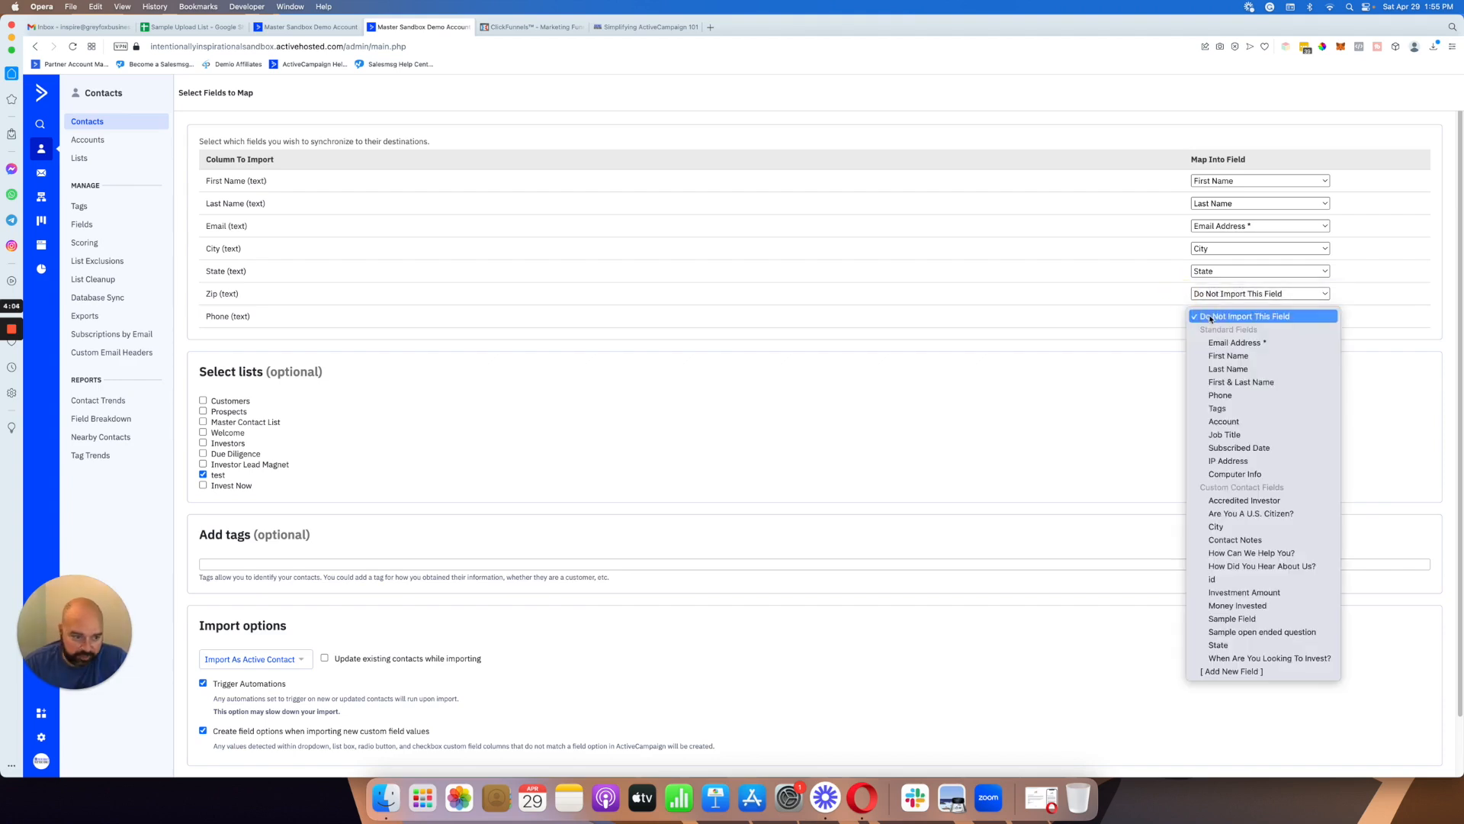
click(1218, 395)
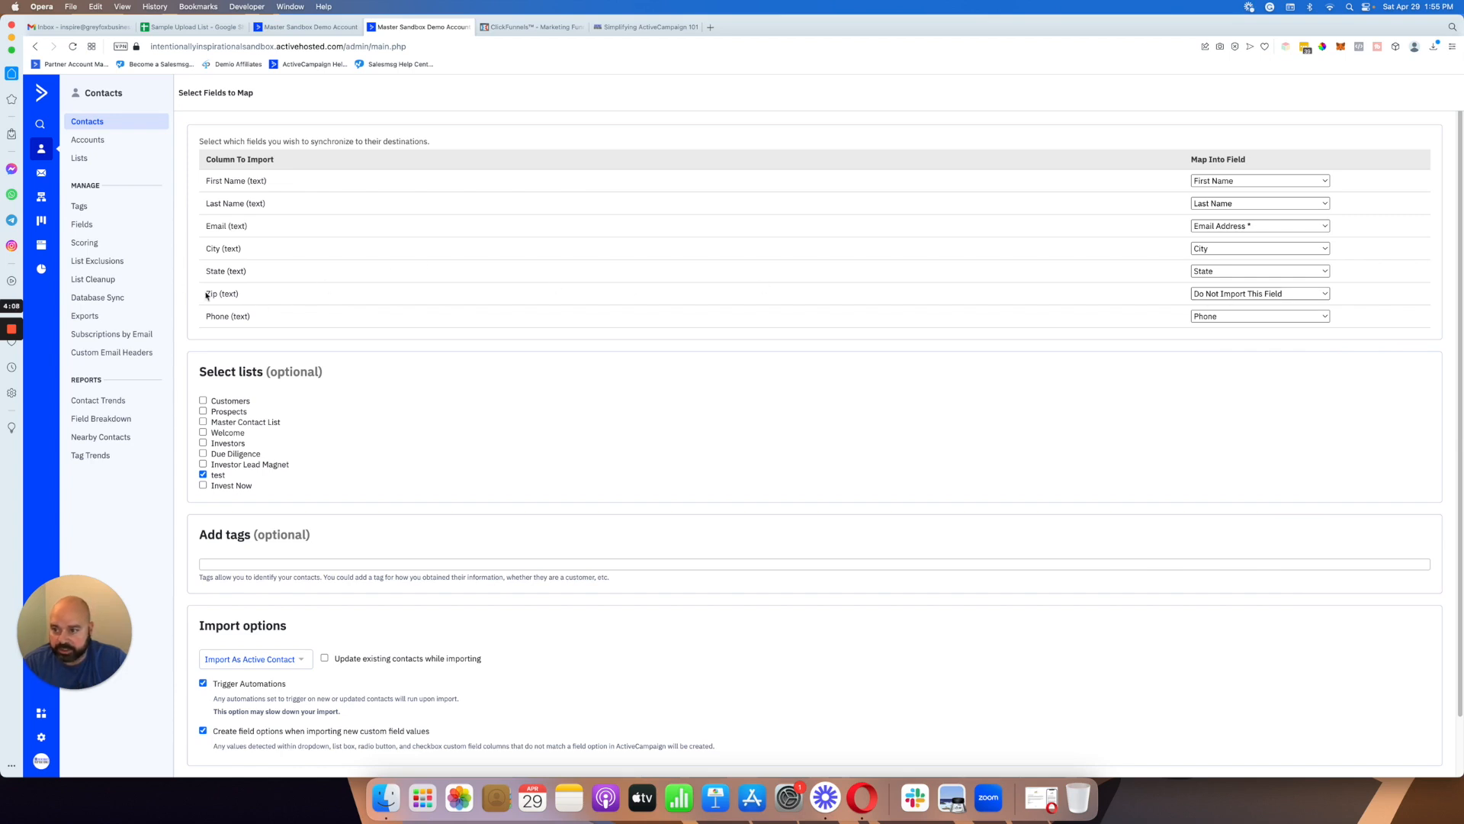
Add a new Text input custom field named Zip and map the import's Zip column to it
click(1225, 298)
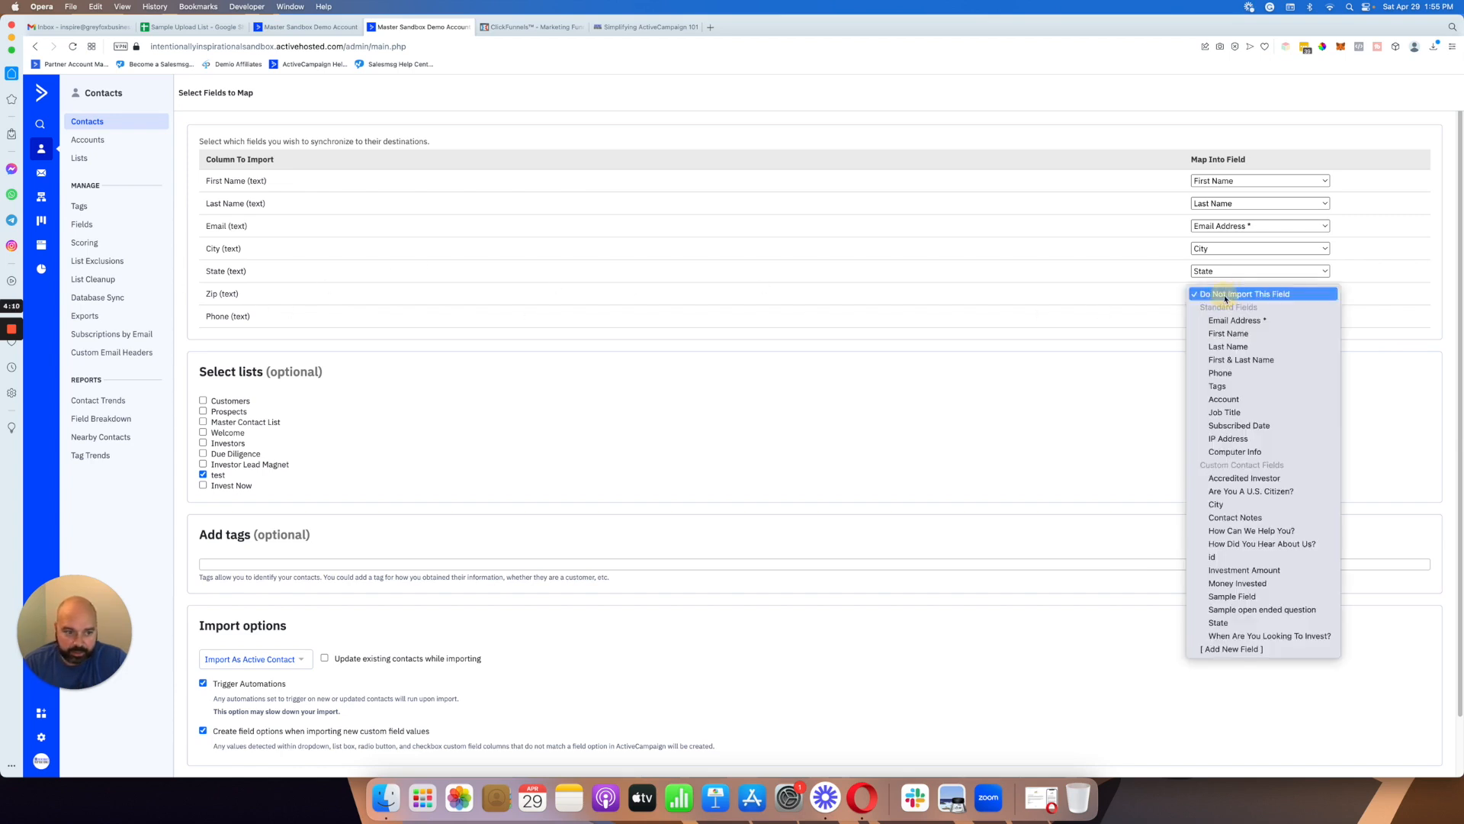
click(1223, 650)
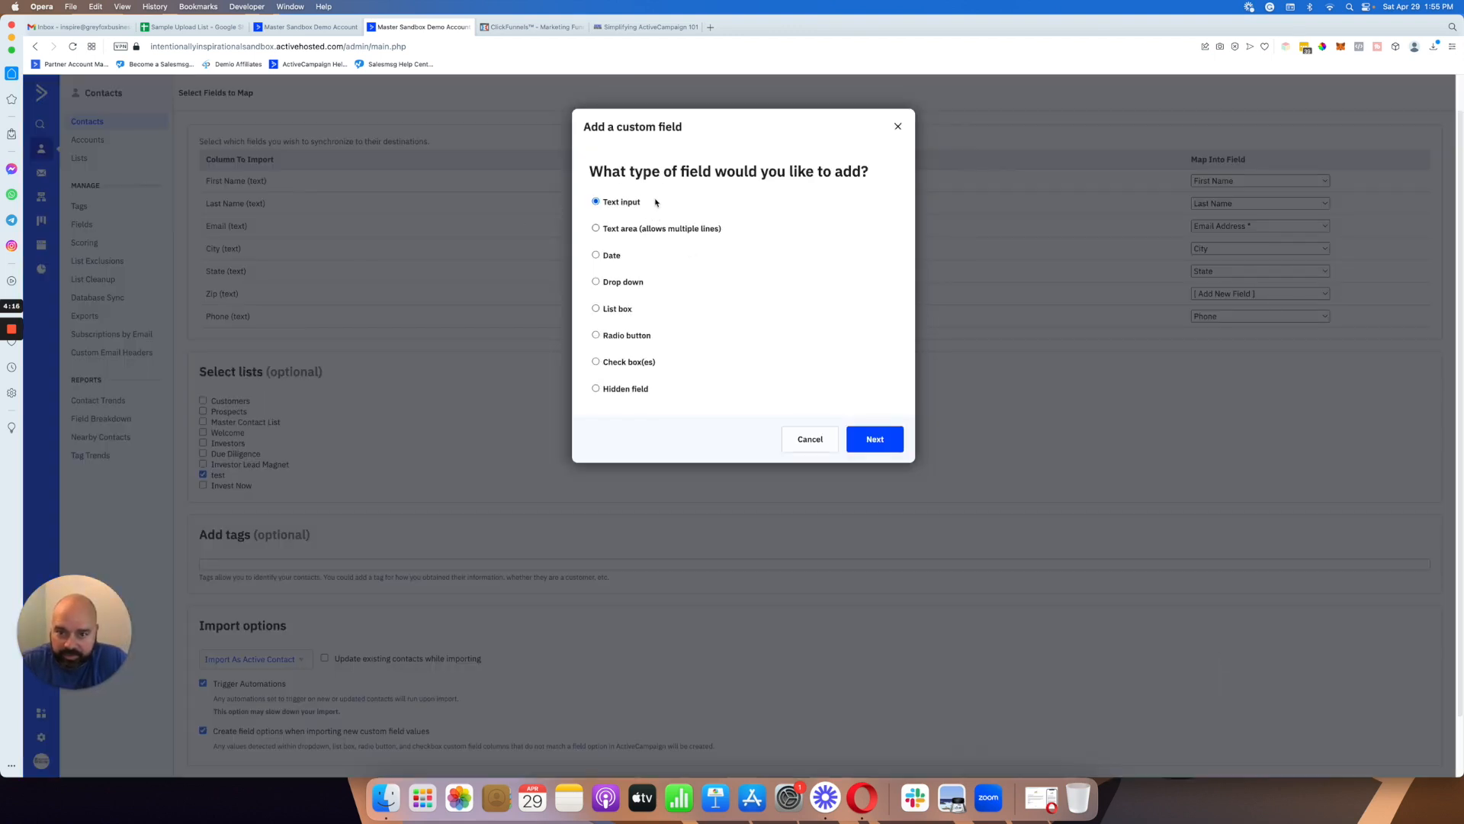
click(870, 439)
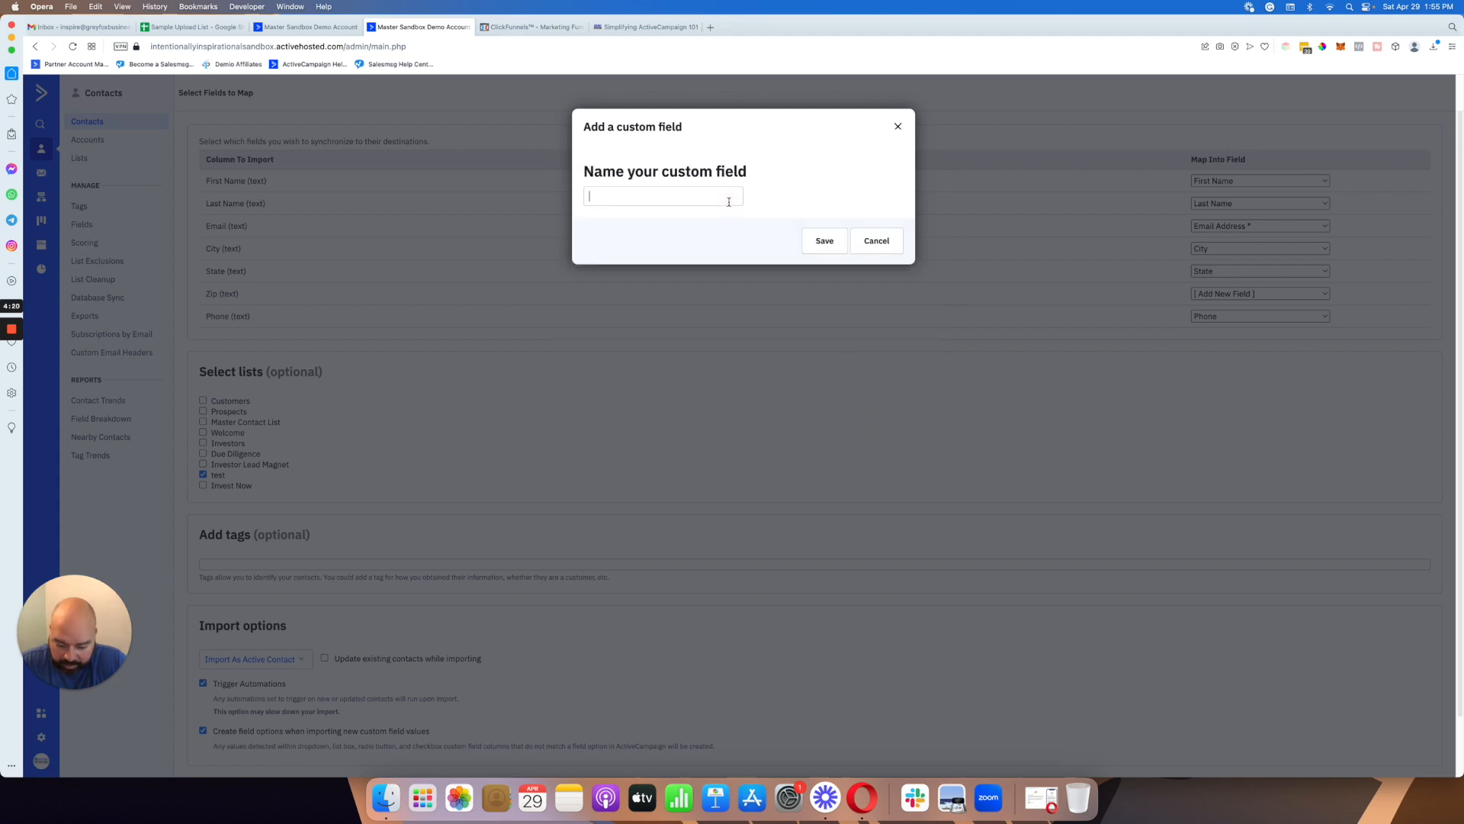
click(831, 243)
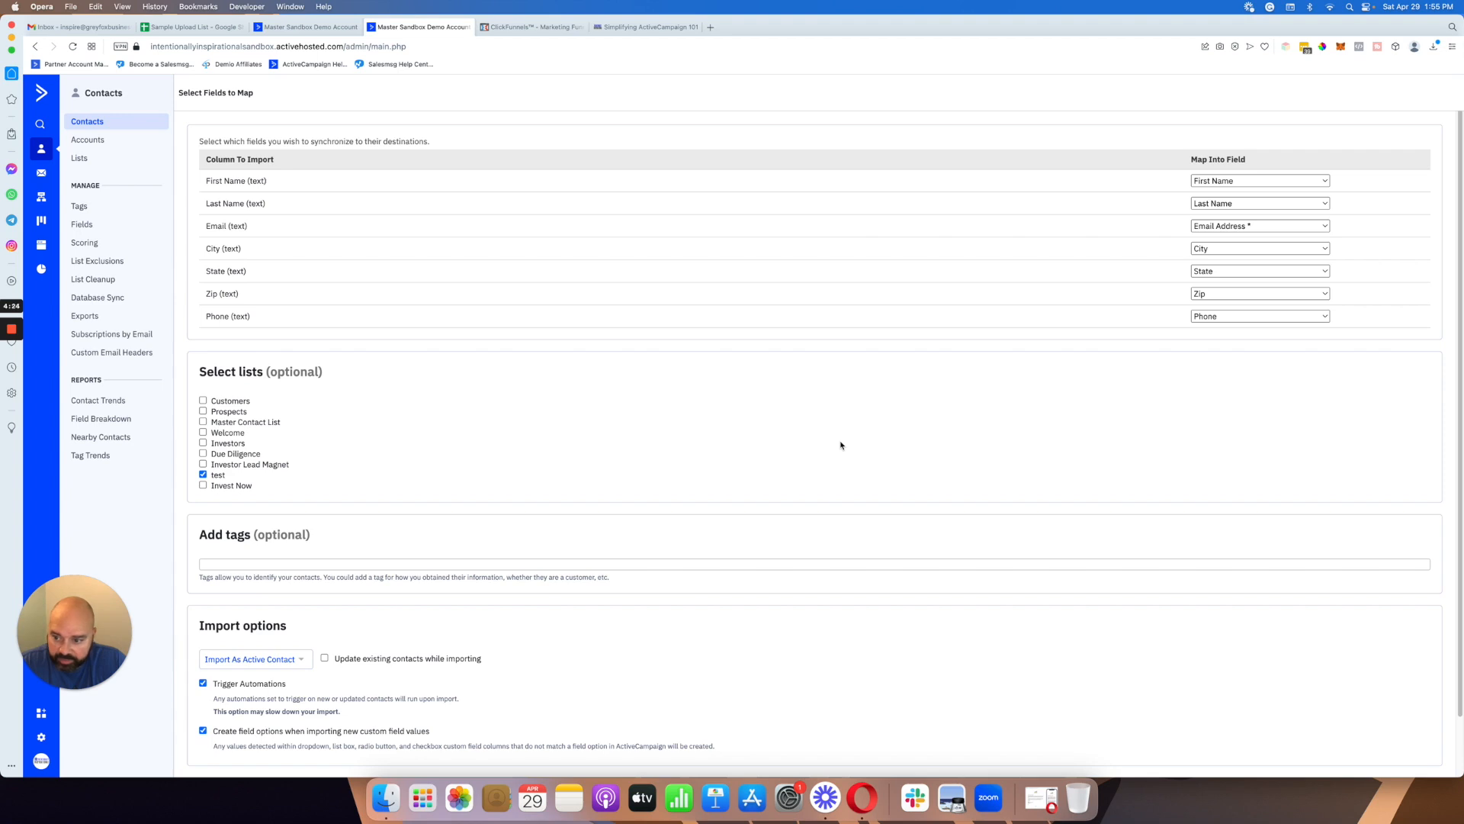
Tag the imported contacts with the existing MailChimp tag and run the import
scroll(408, 449, down, 2)
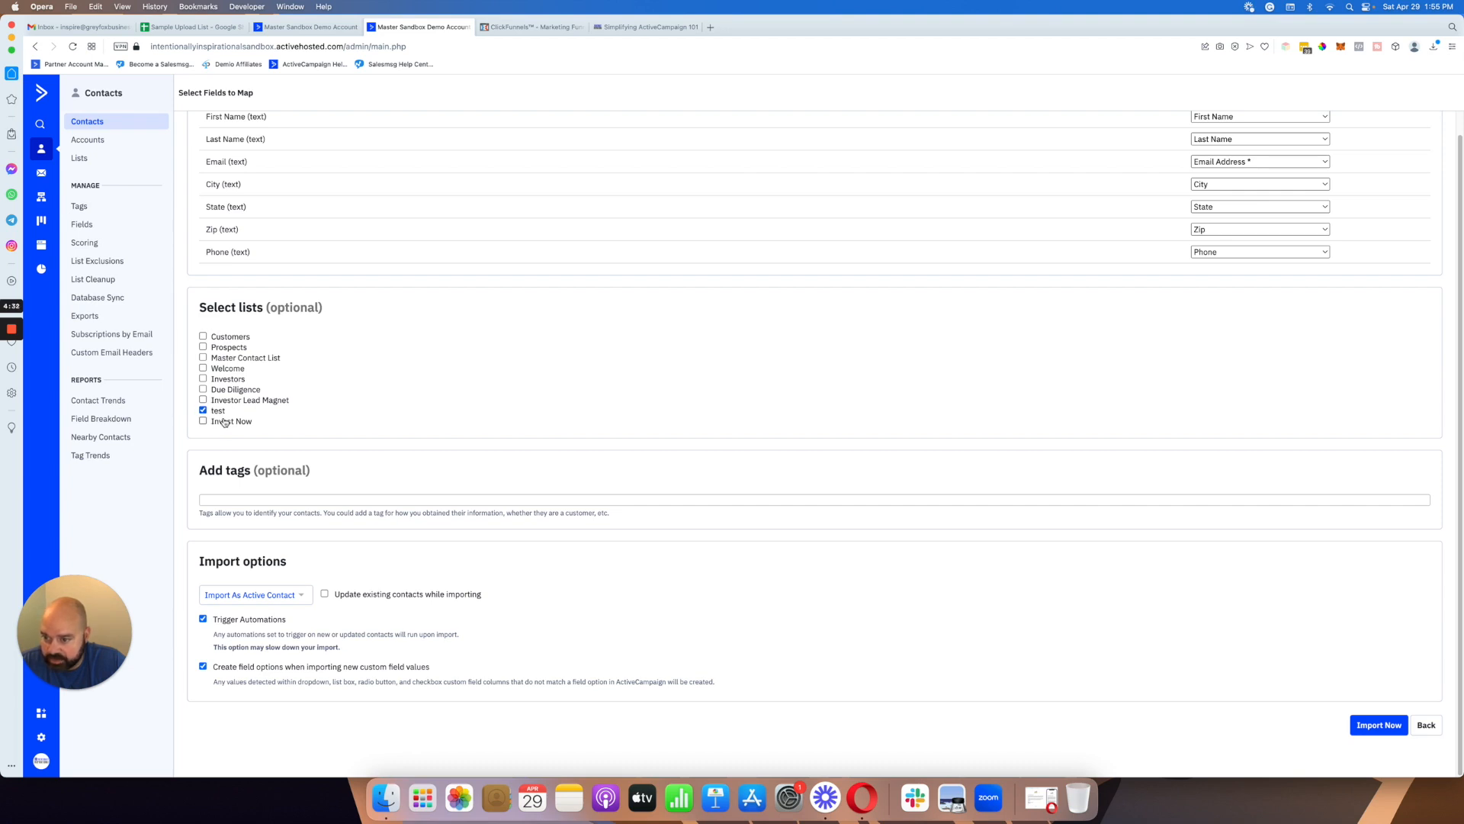
click(237, 497)
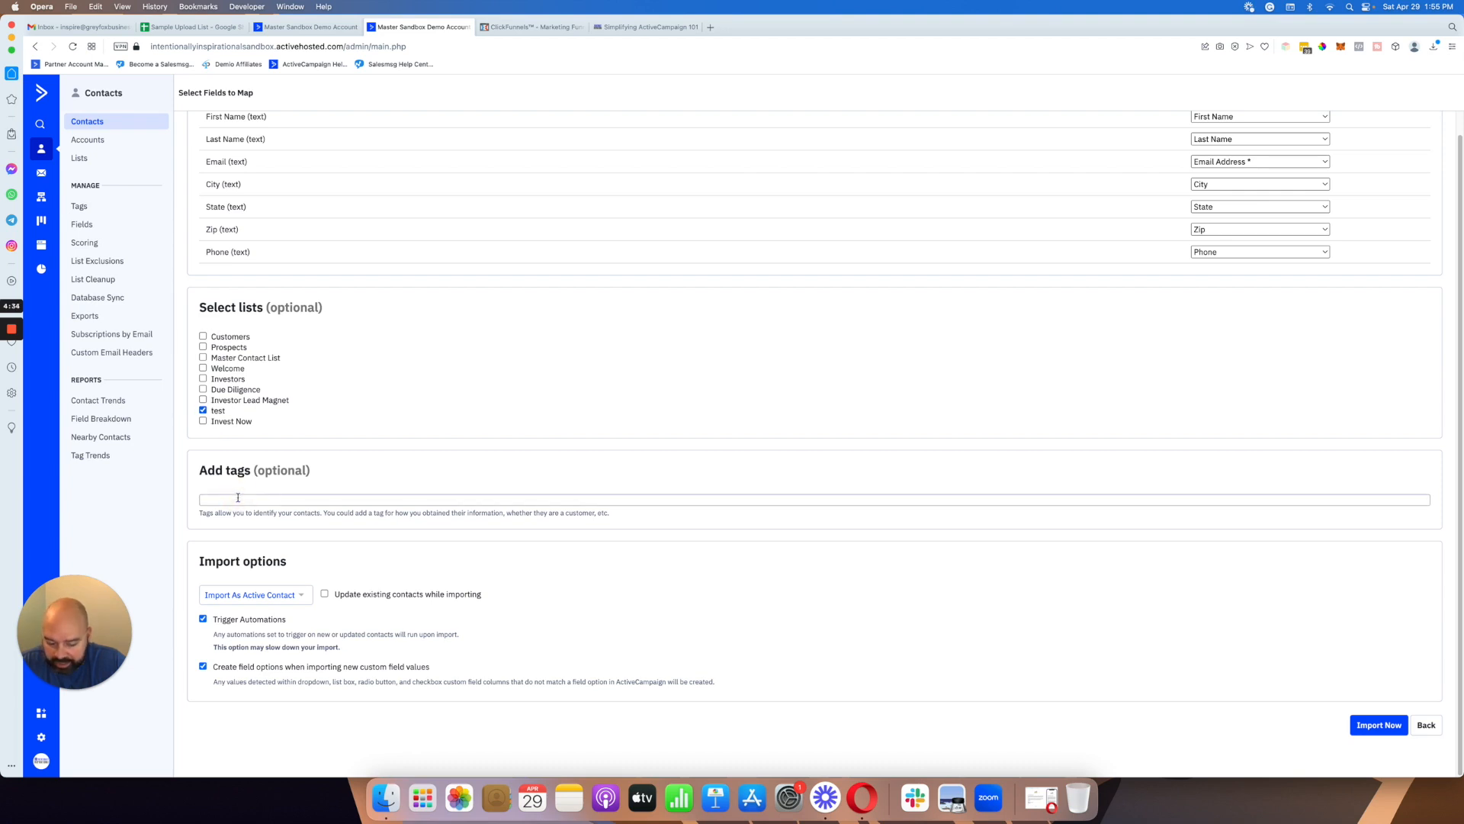
text(Mail)
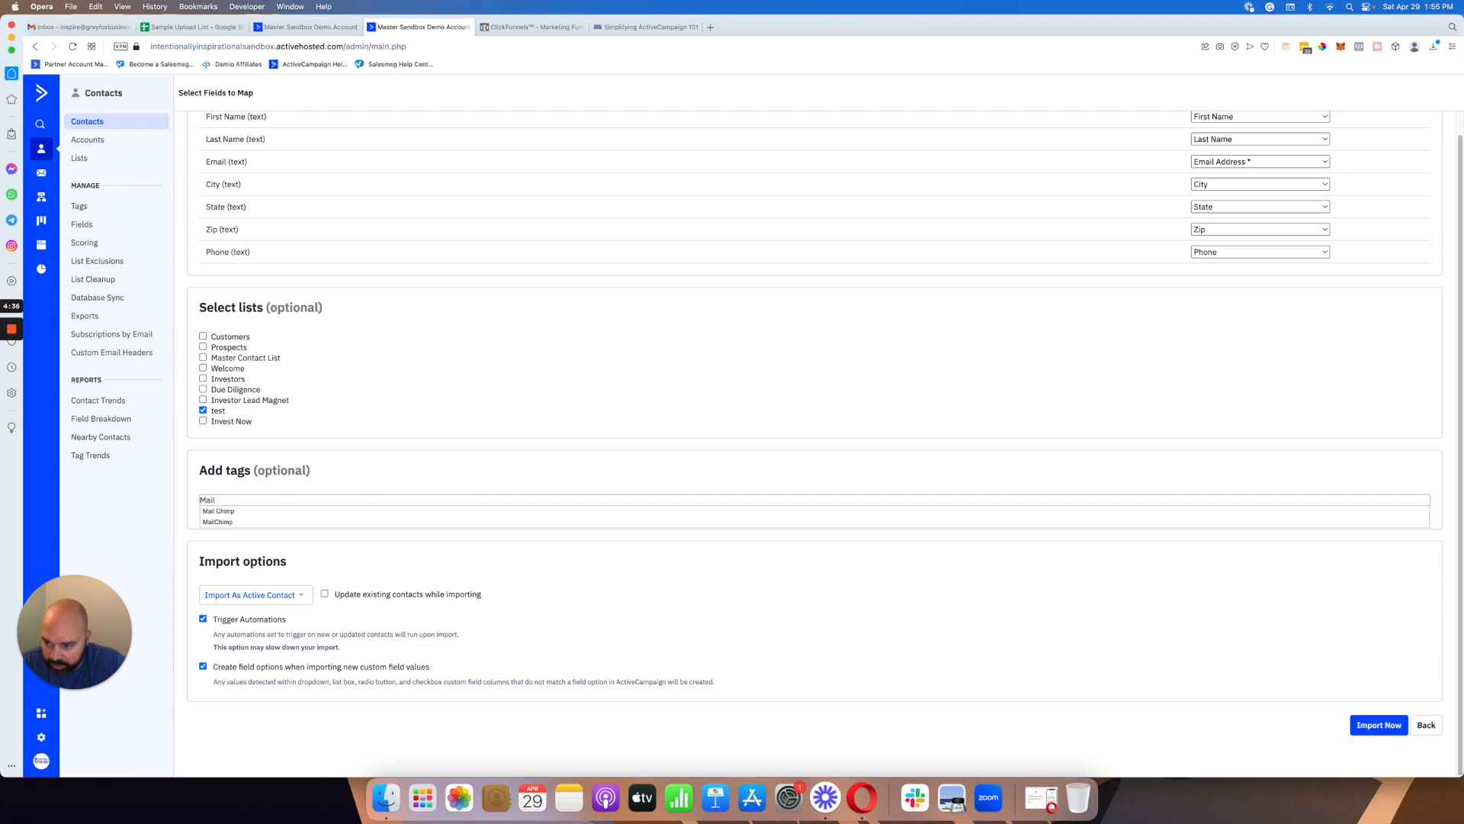
click(228, 521)
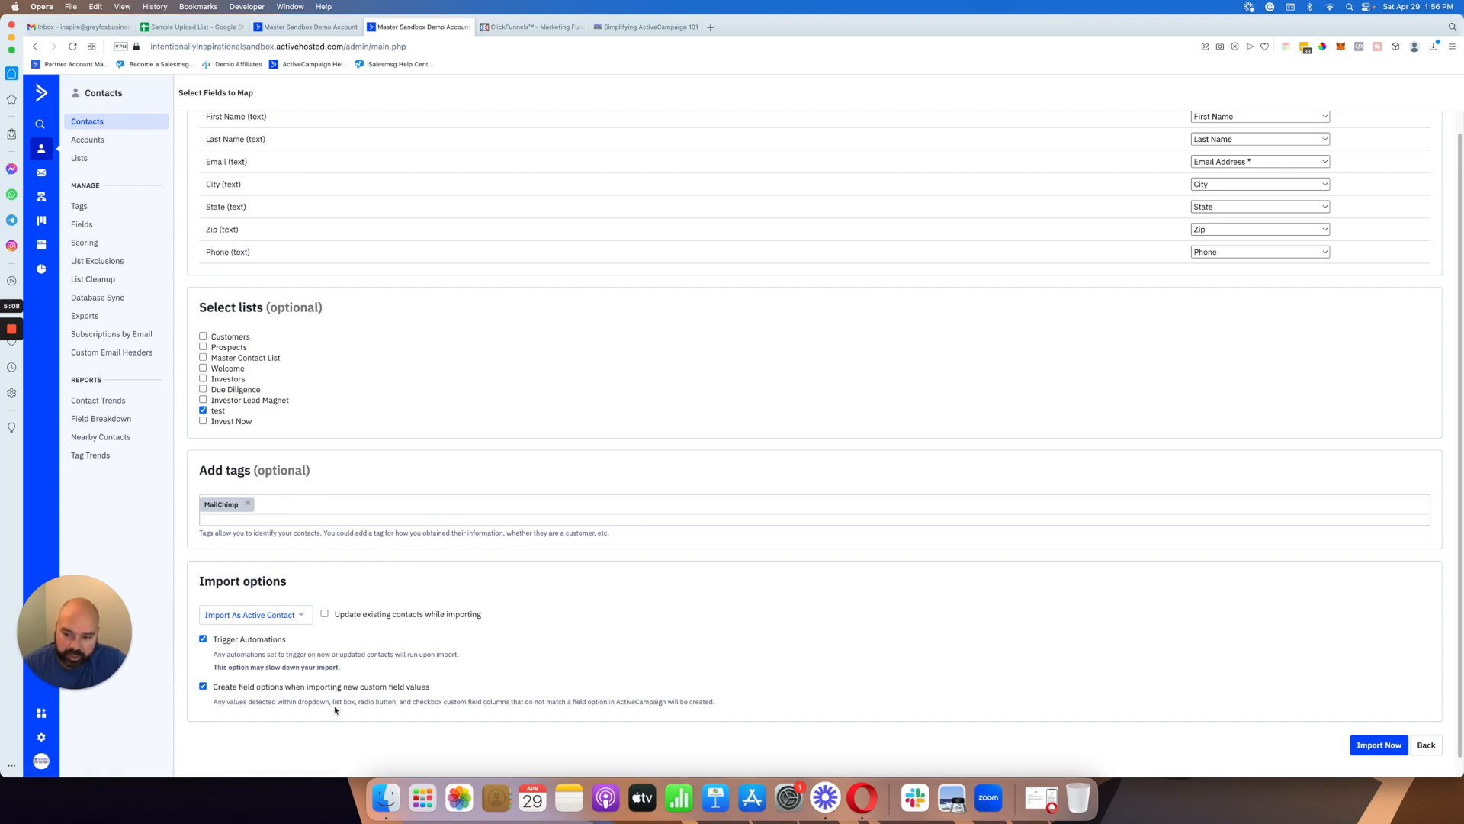
click(1382, 747)
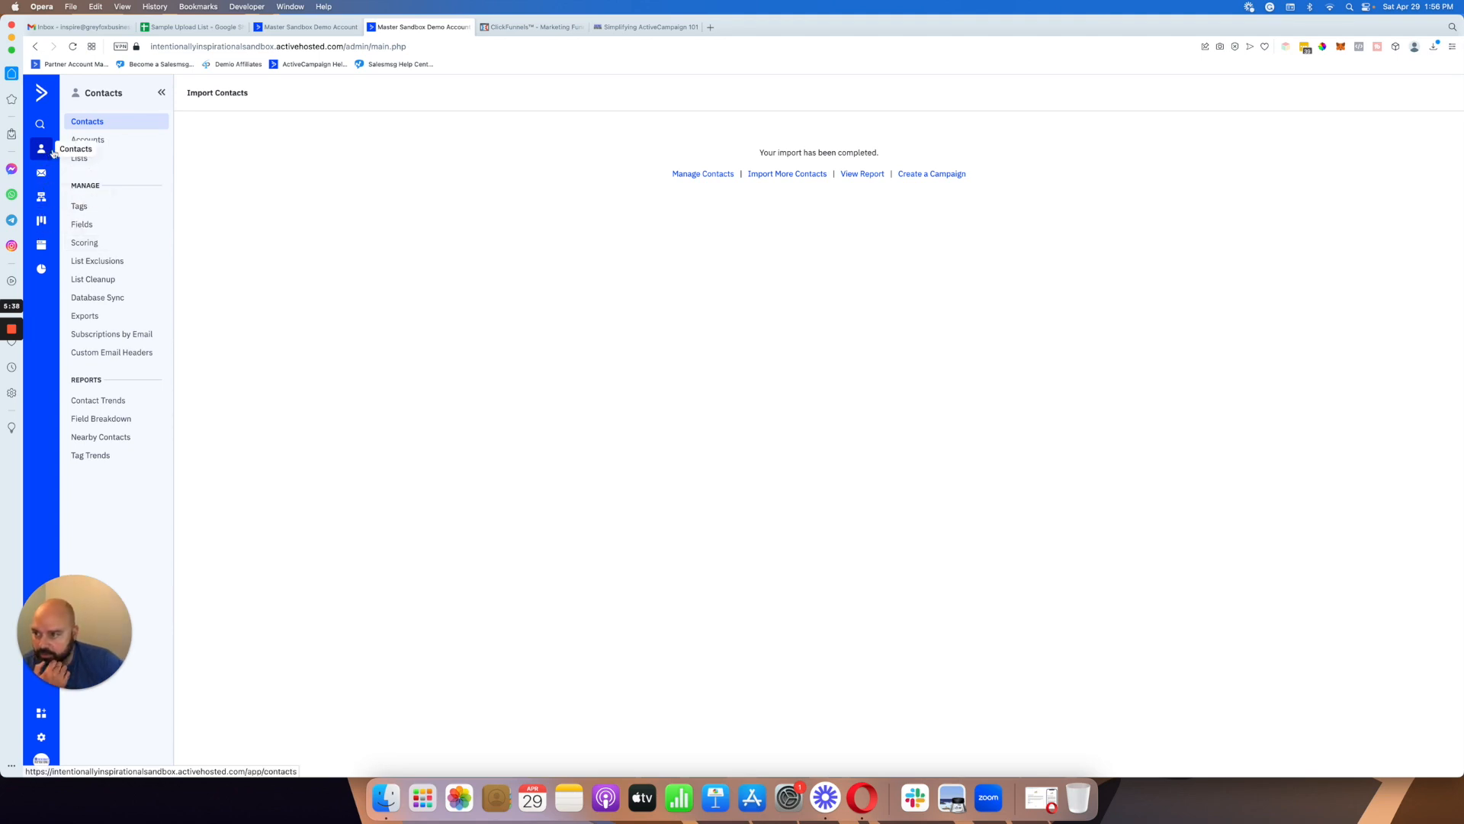
View the test list's active contacts and open the first newly imported contact's record
click(90, 162)
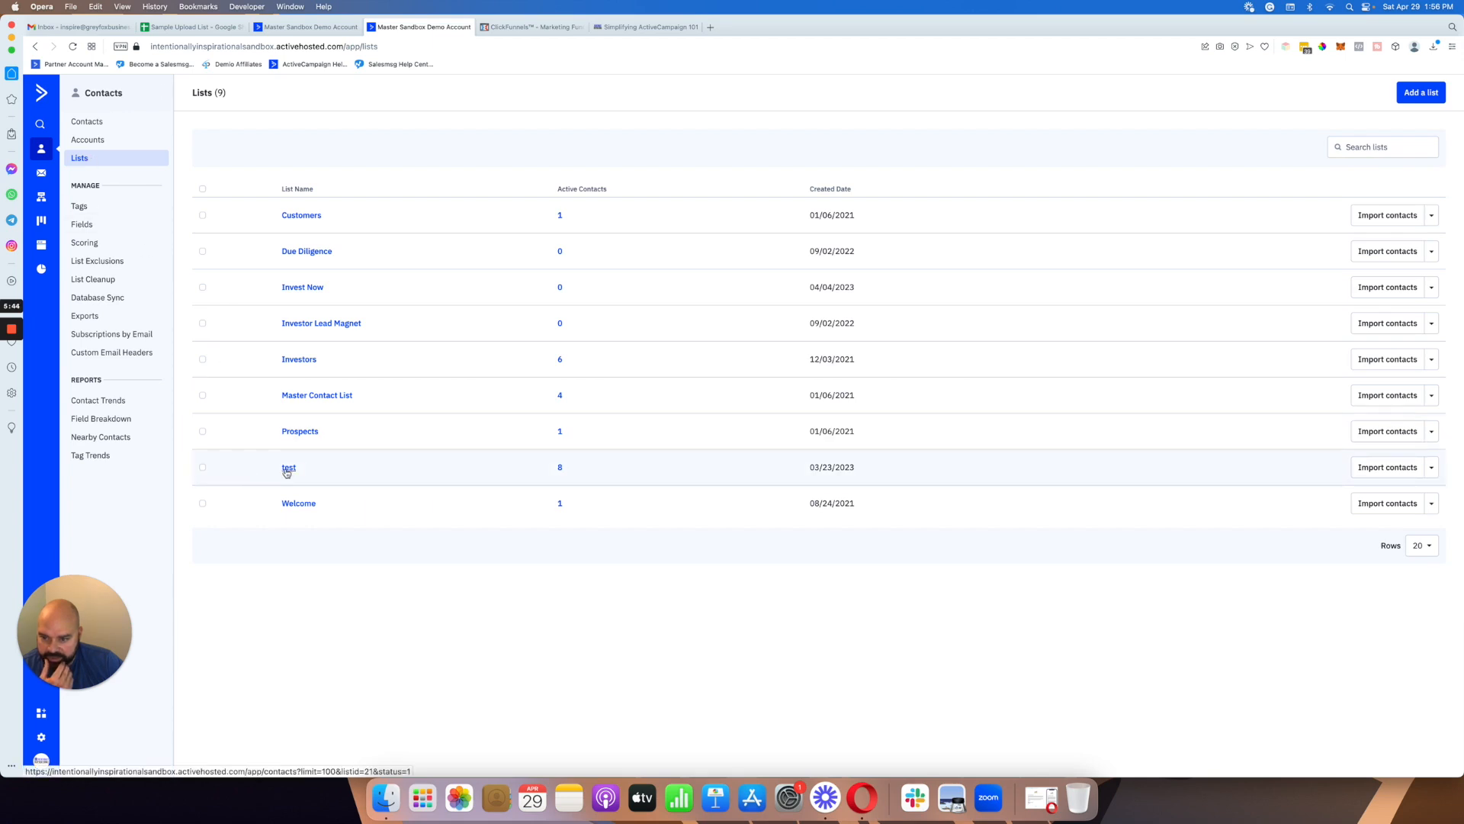
click(562, 471)
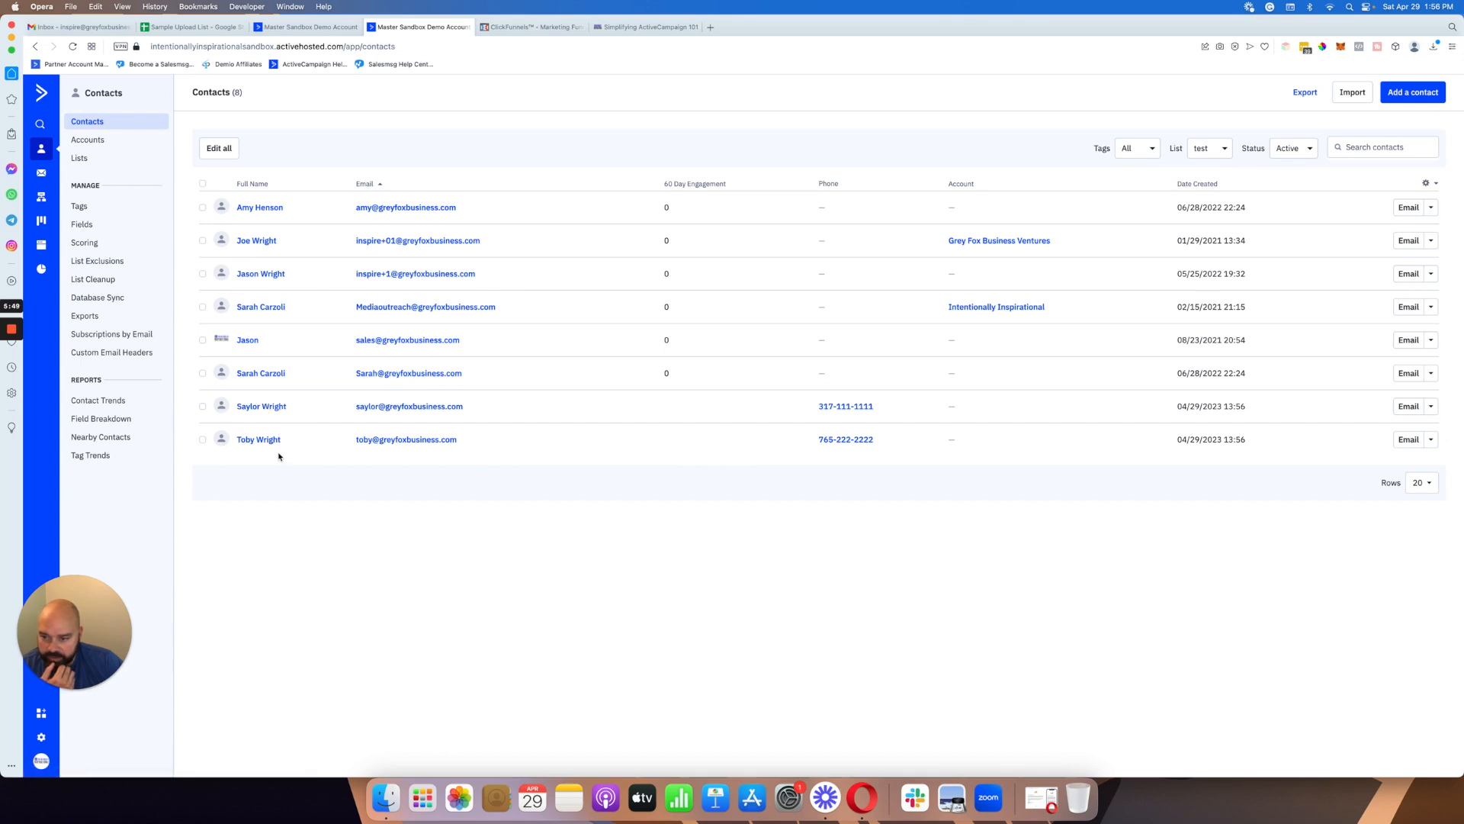
click(267, 407)
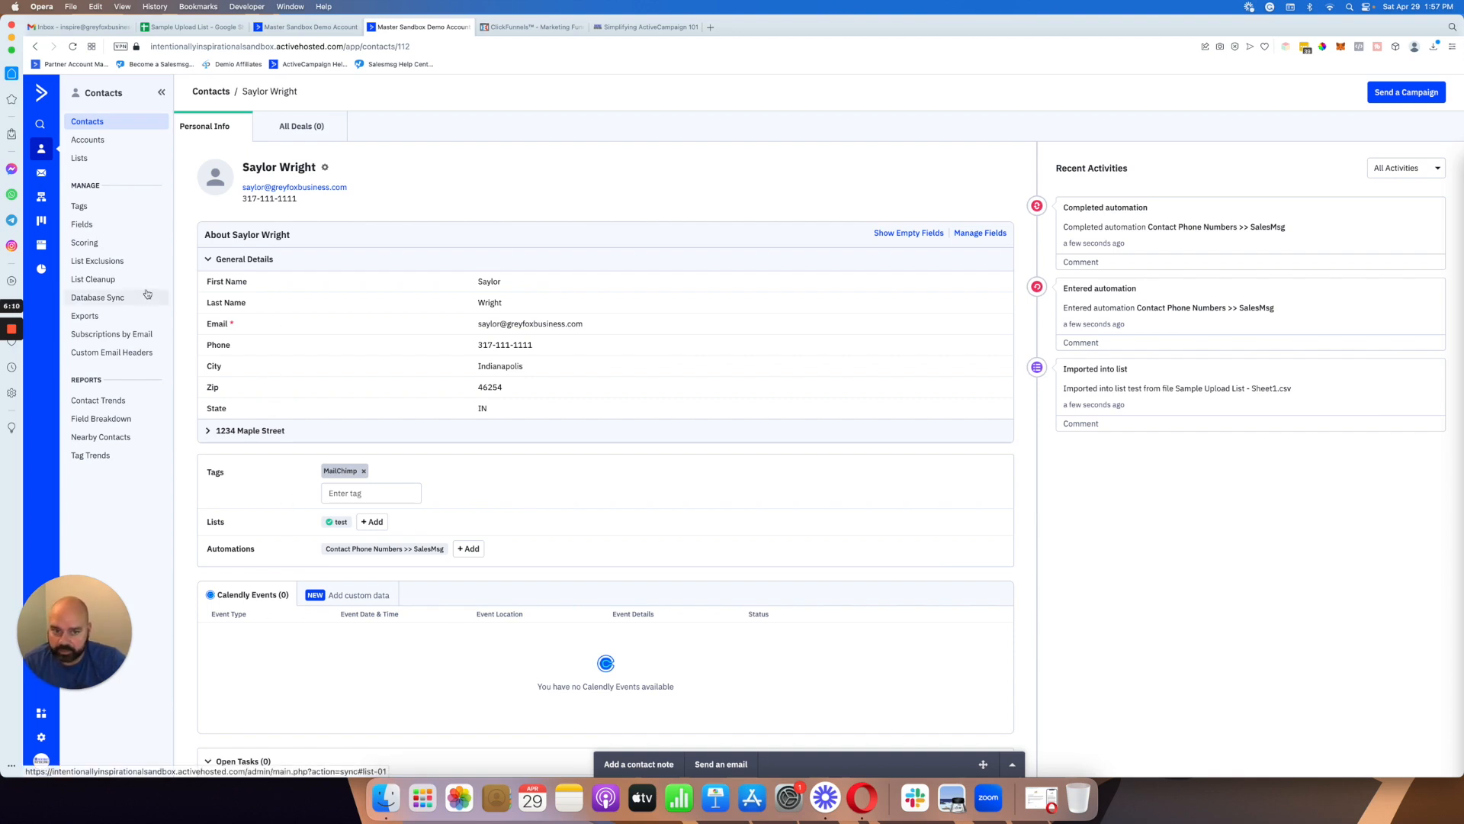
Switch to the Sample Upload List spreadsheet in Google Sheets and examine the entries in the Email column
click(178, 33)
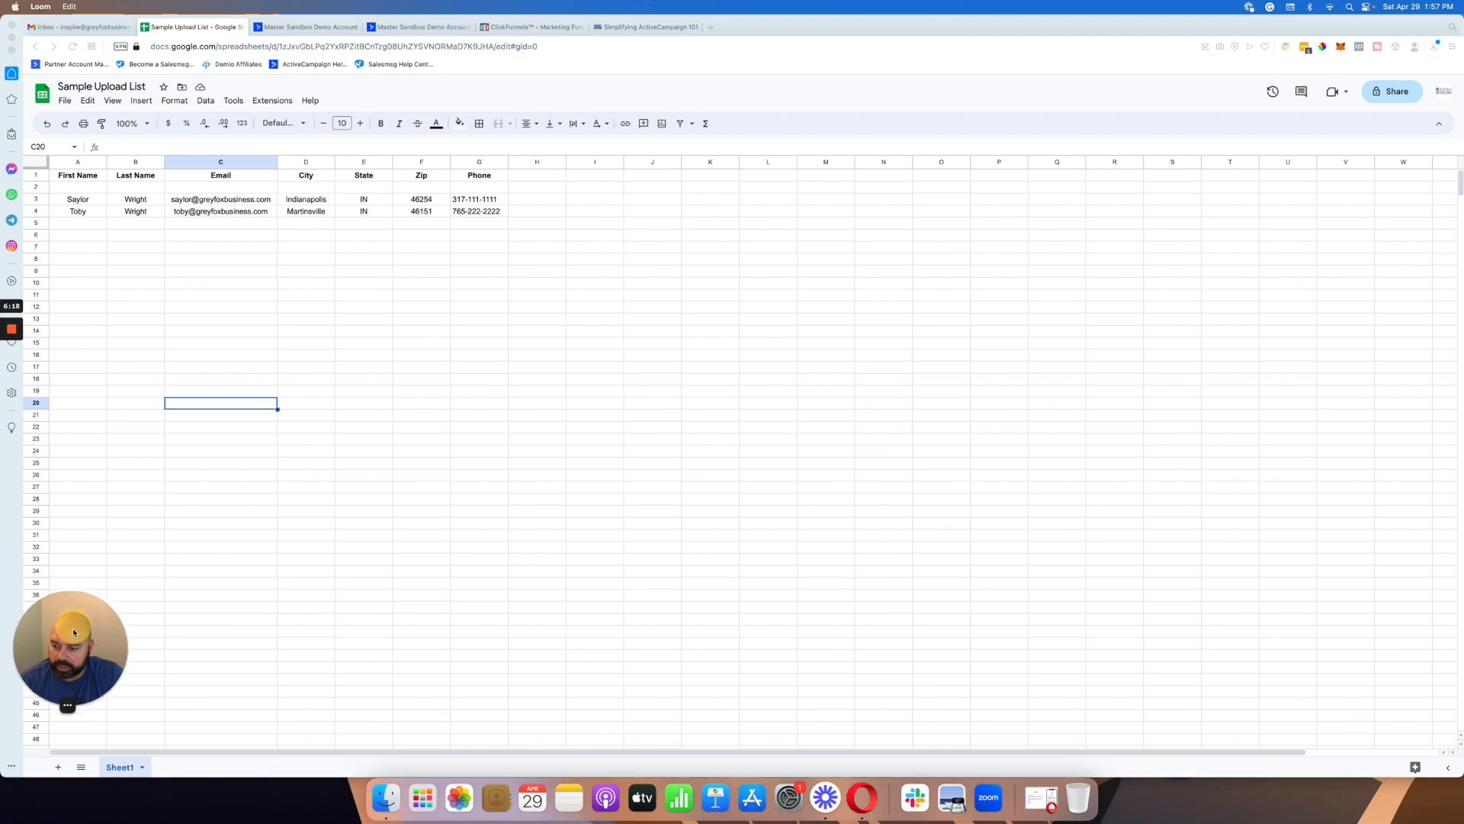
drag(71, 628, 62, 689)
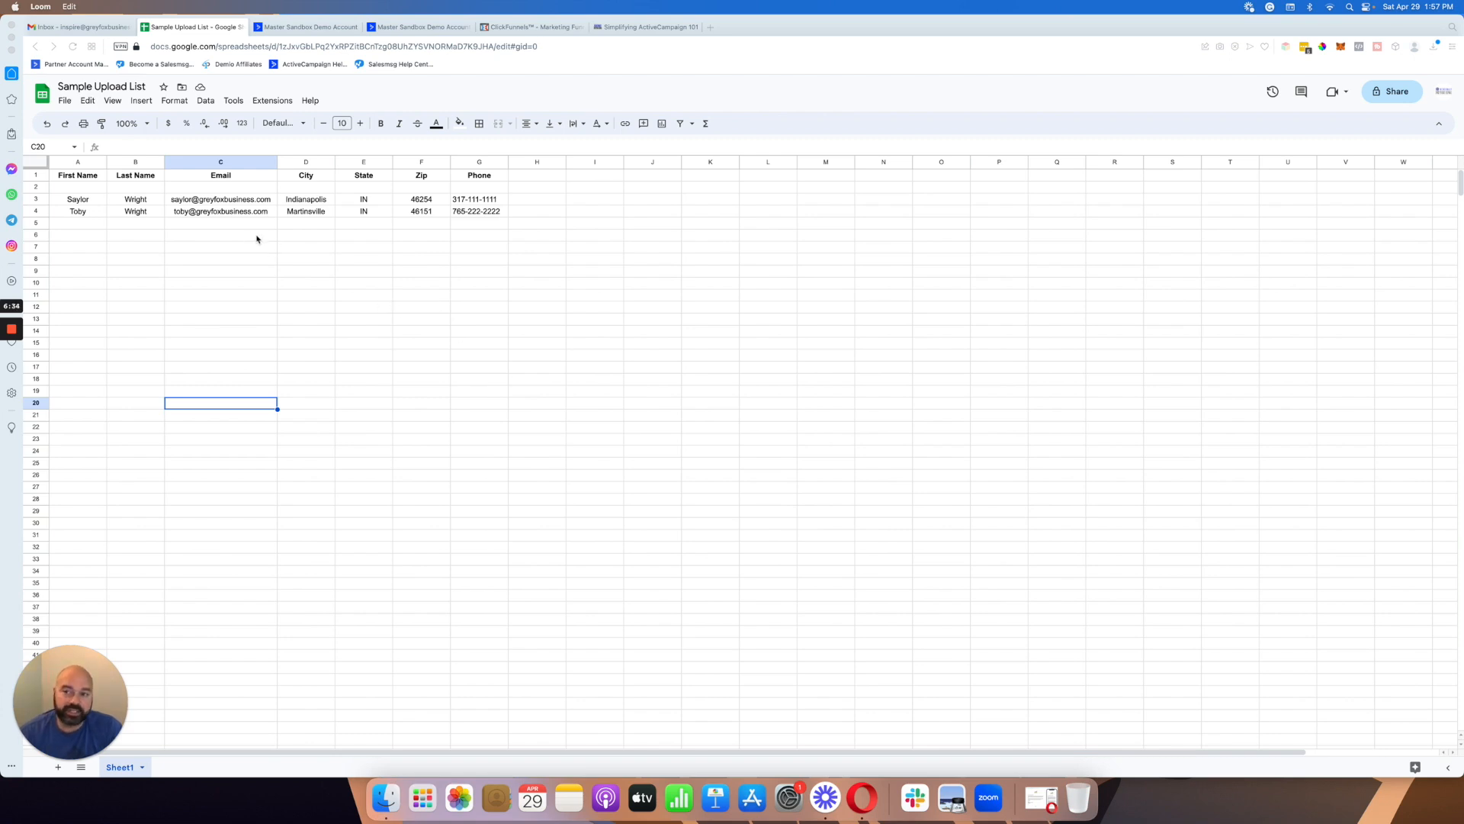
click(231, 202)
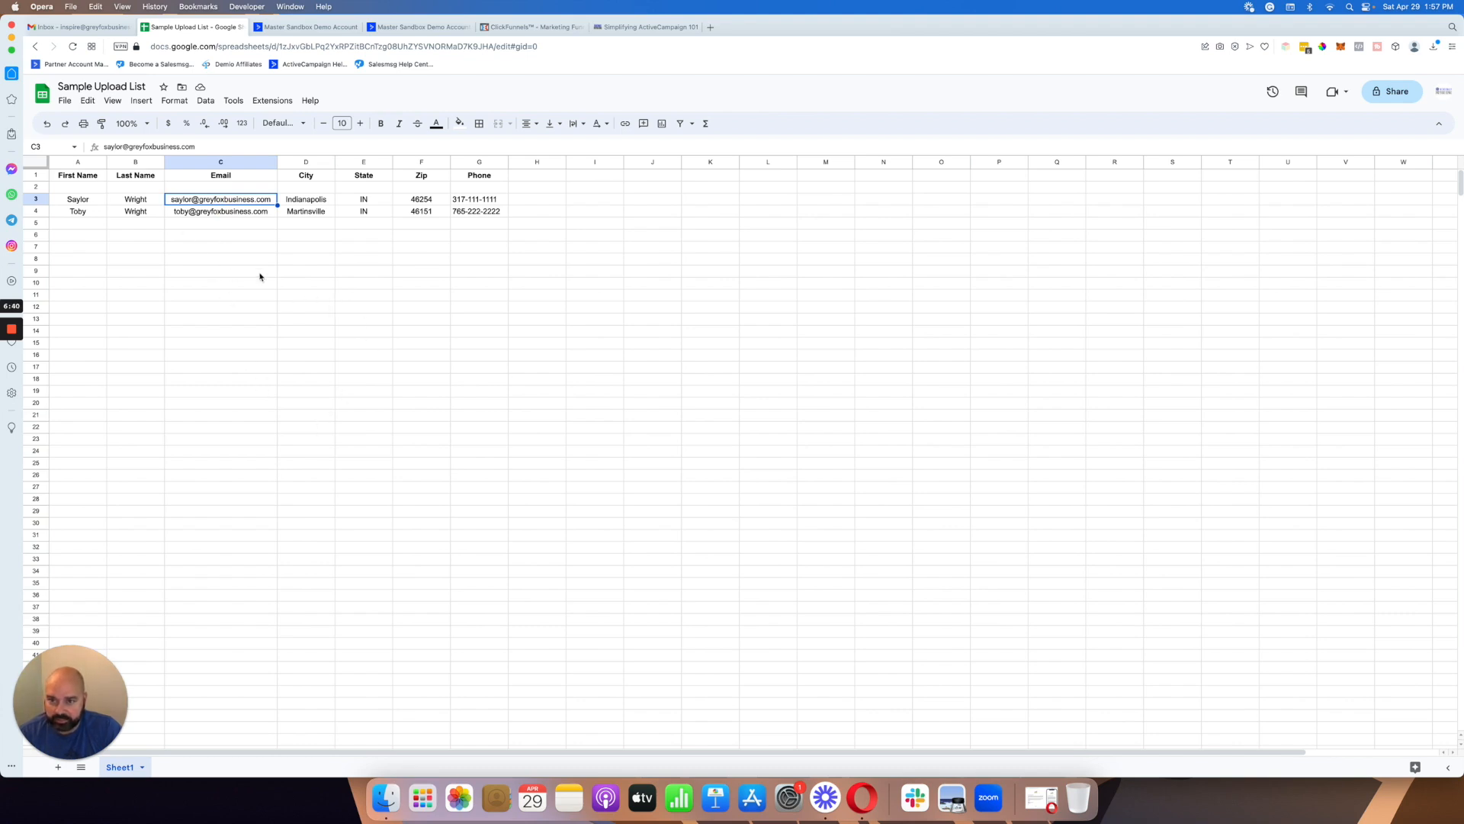
click(354, 283)
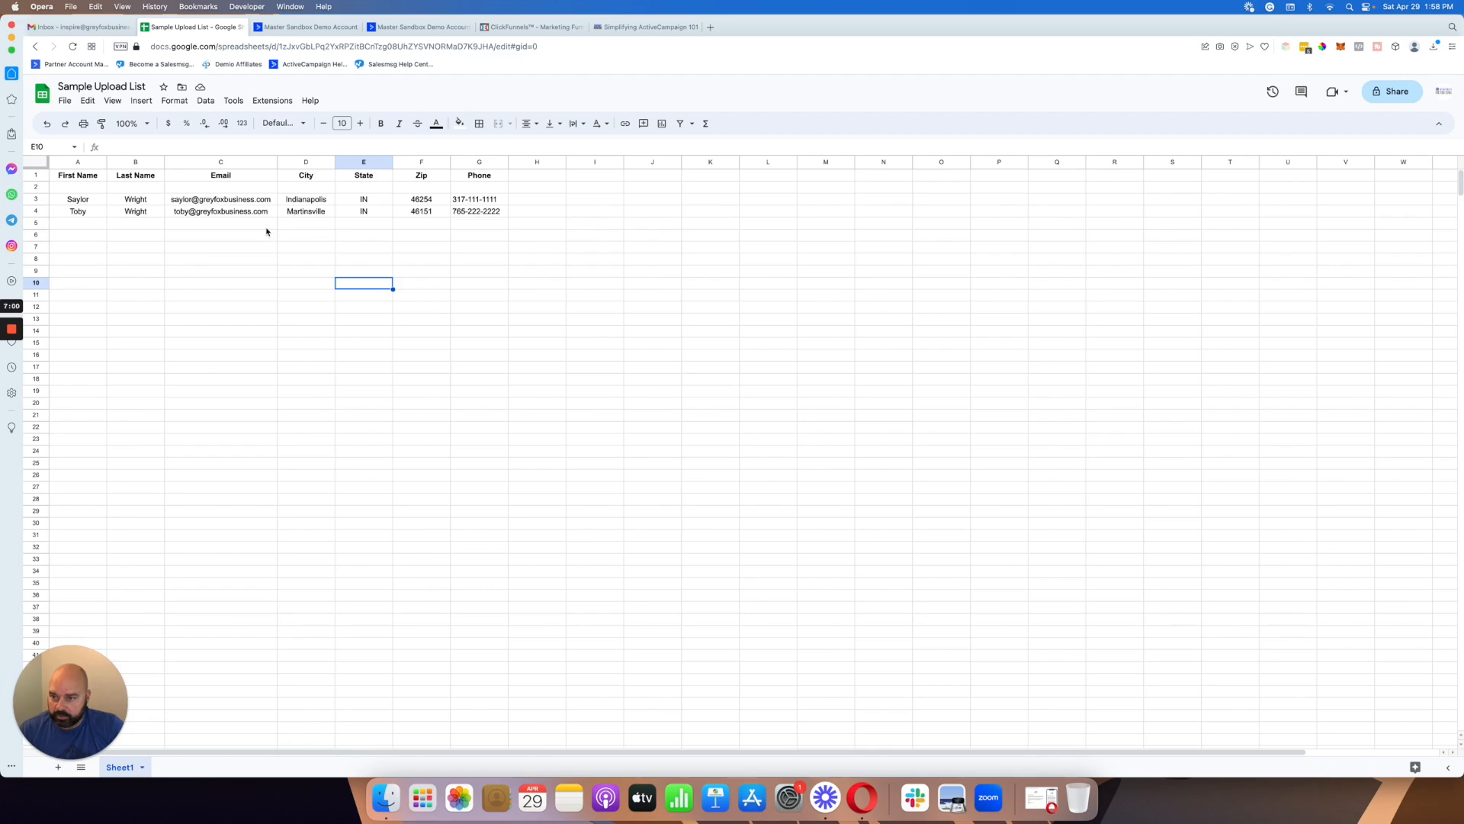
Enter the sample text +d1bb in cell G6 under the Phone column and clear the cell again
click(473, 235)
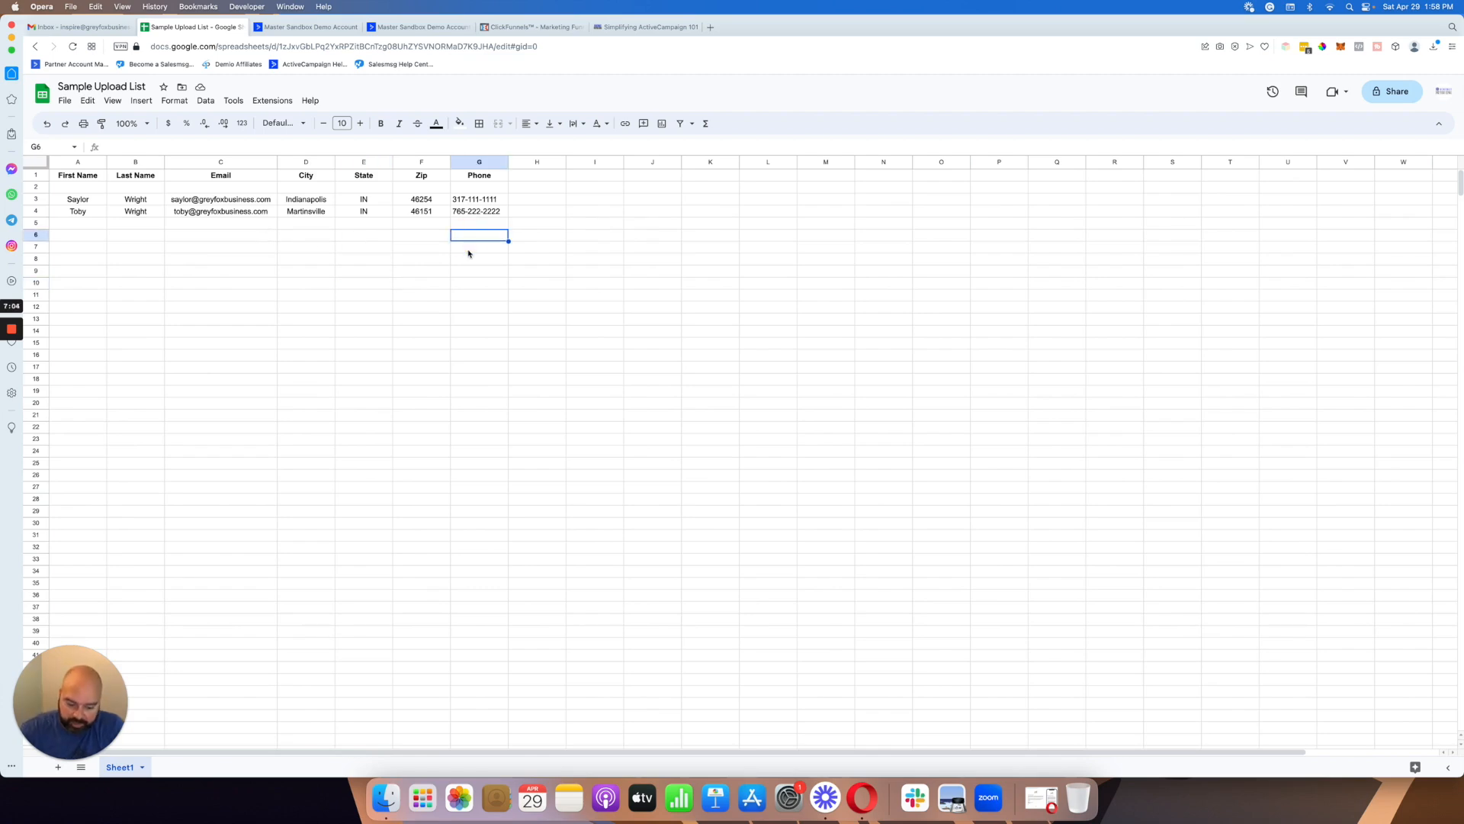
text(+d1bb)
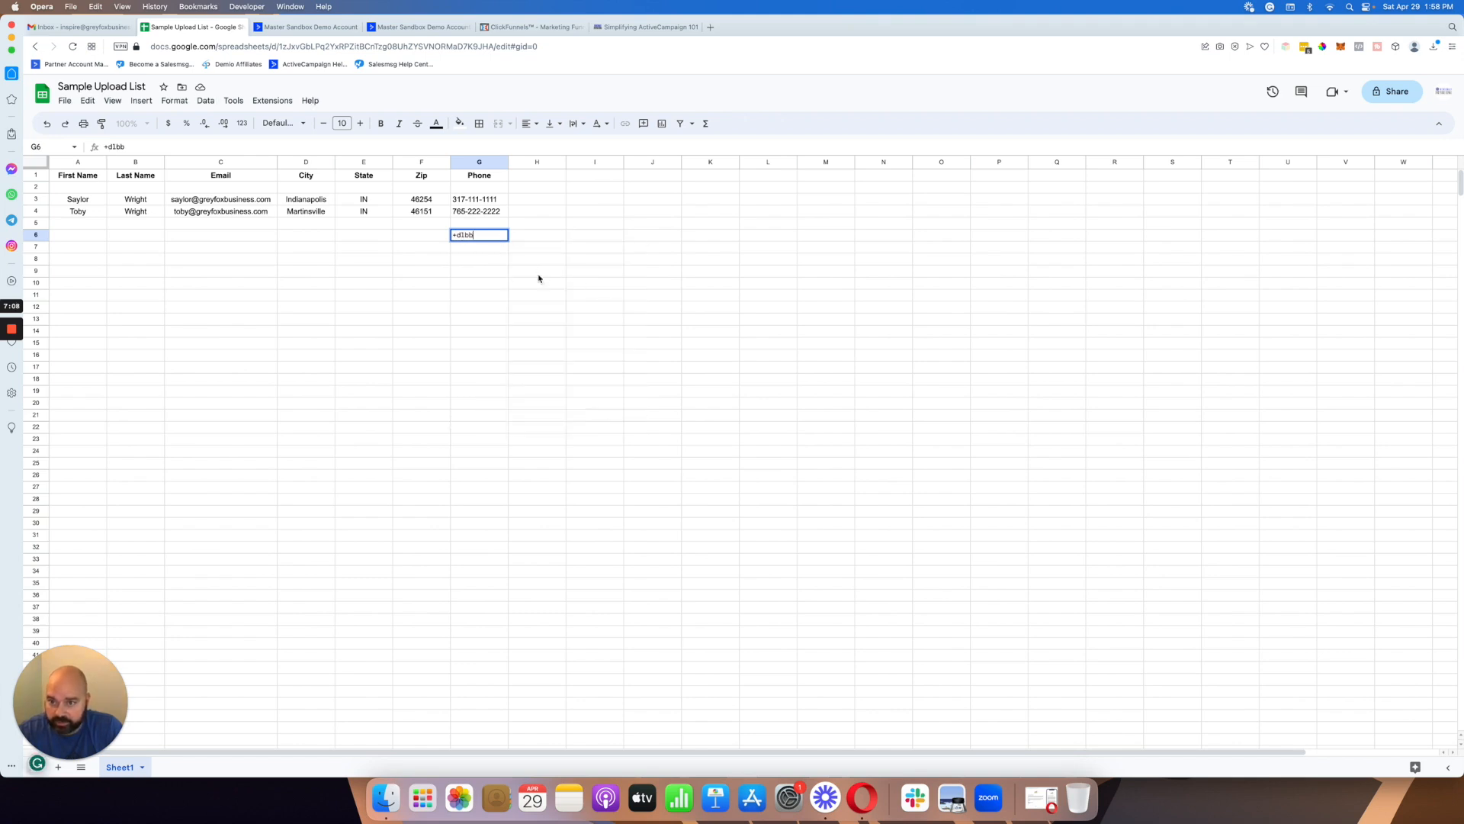
click(496, 269)
click(487, 234)
key(Delete)
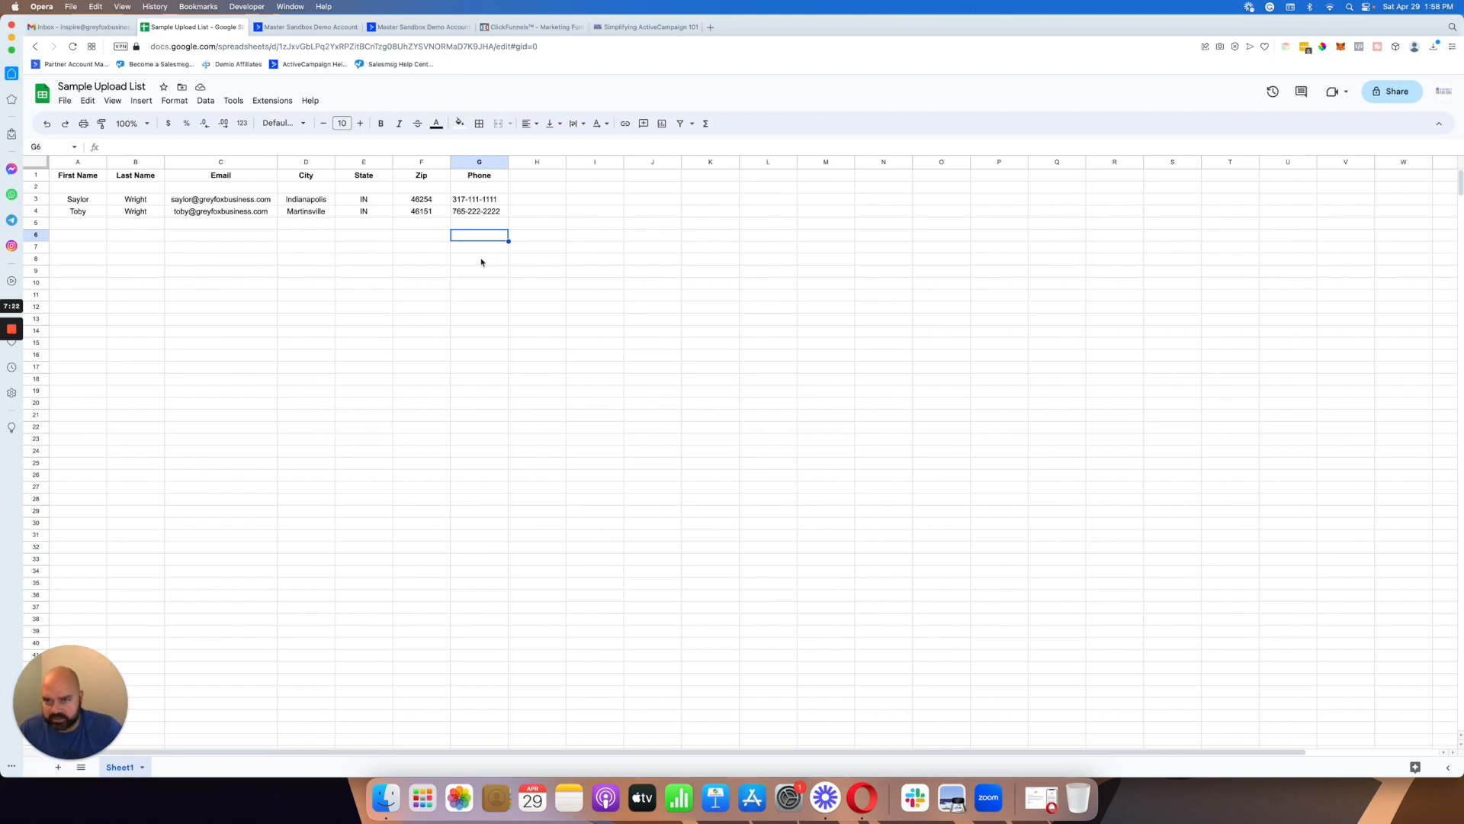
Delete the Phone column from the Sample Upload List spreadsheet
right_click(472, 166)
click(516, 294)
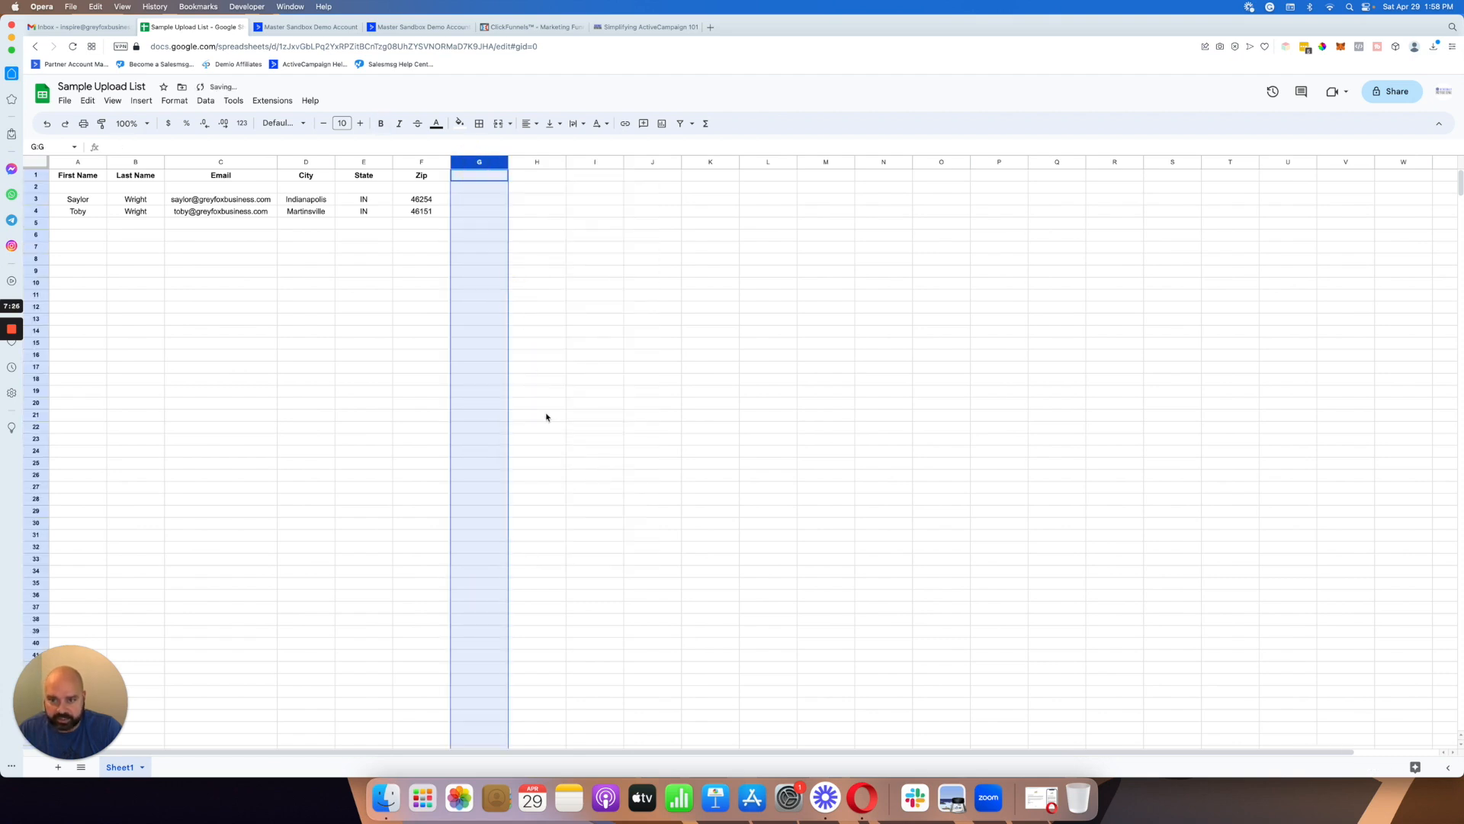
click(548, 415)
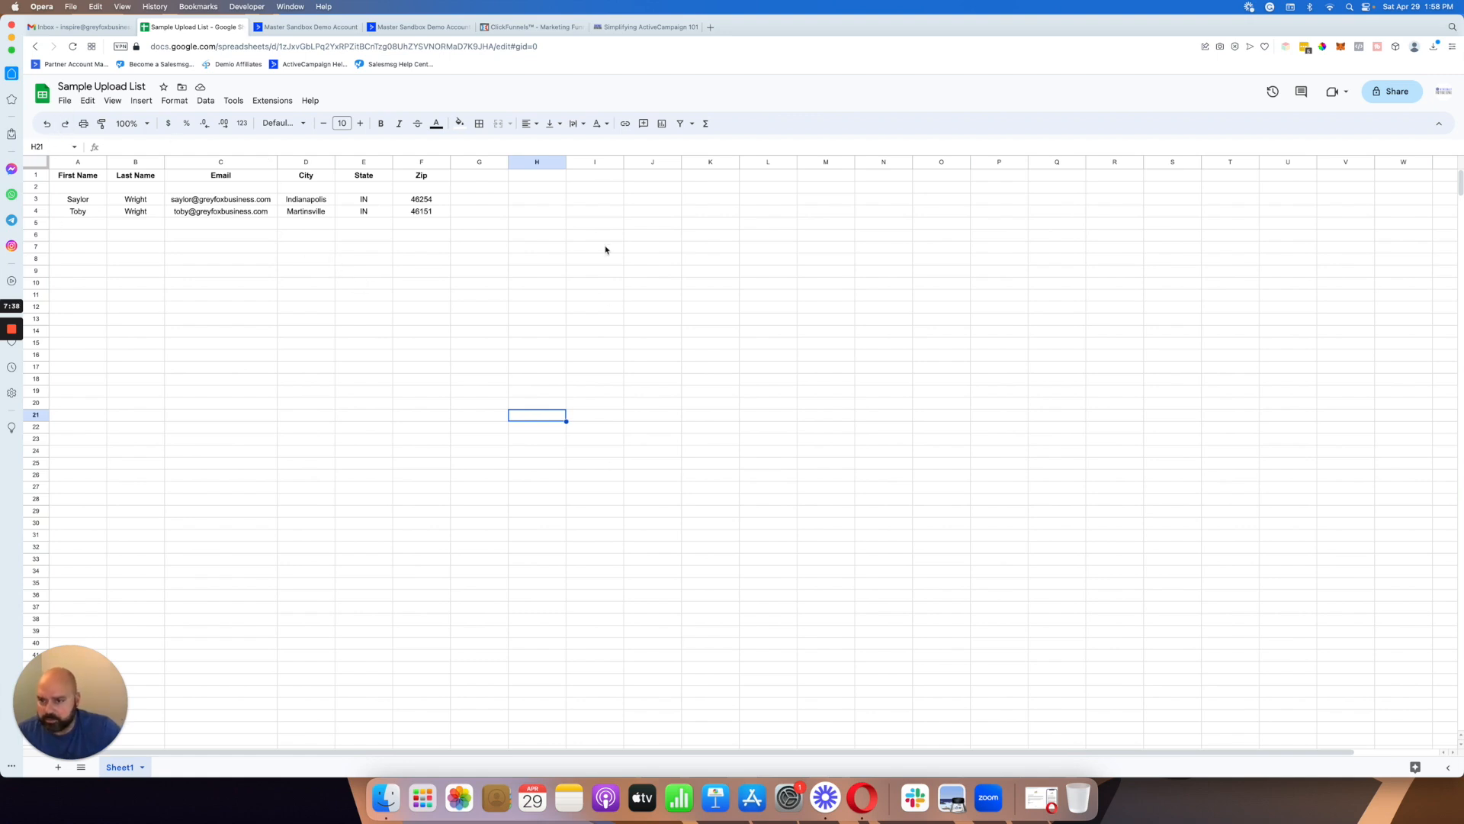
Review the contact lists and the imported contact's details in ActiveCampaign, and return to the Sample Upload List spreadsheet
click(317, 28)
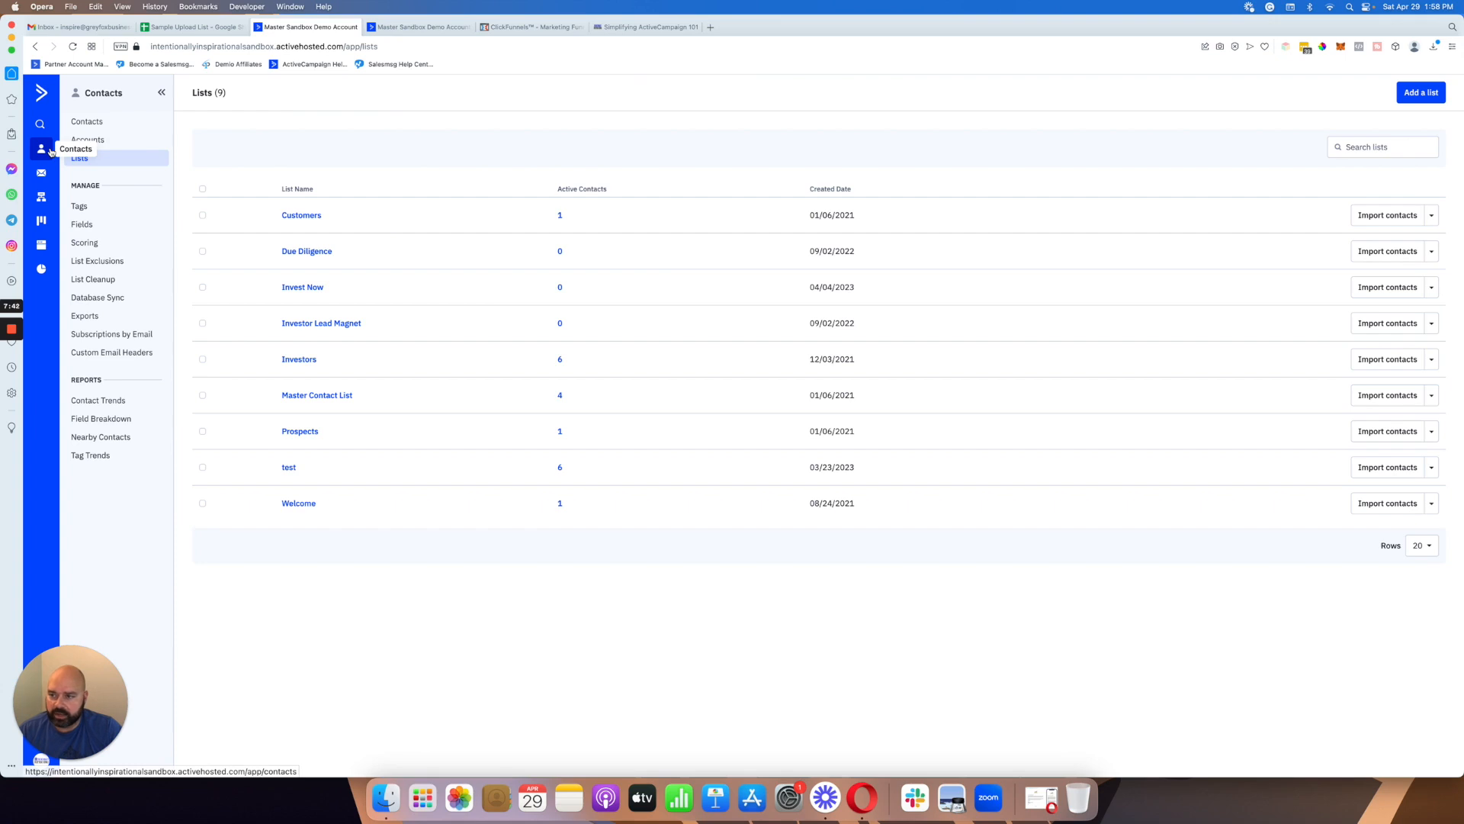
click(423, 29)
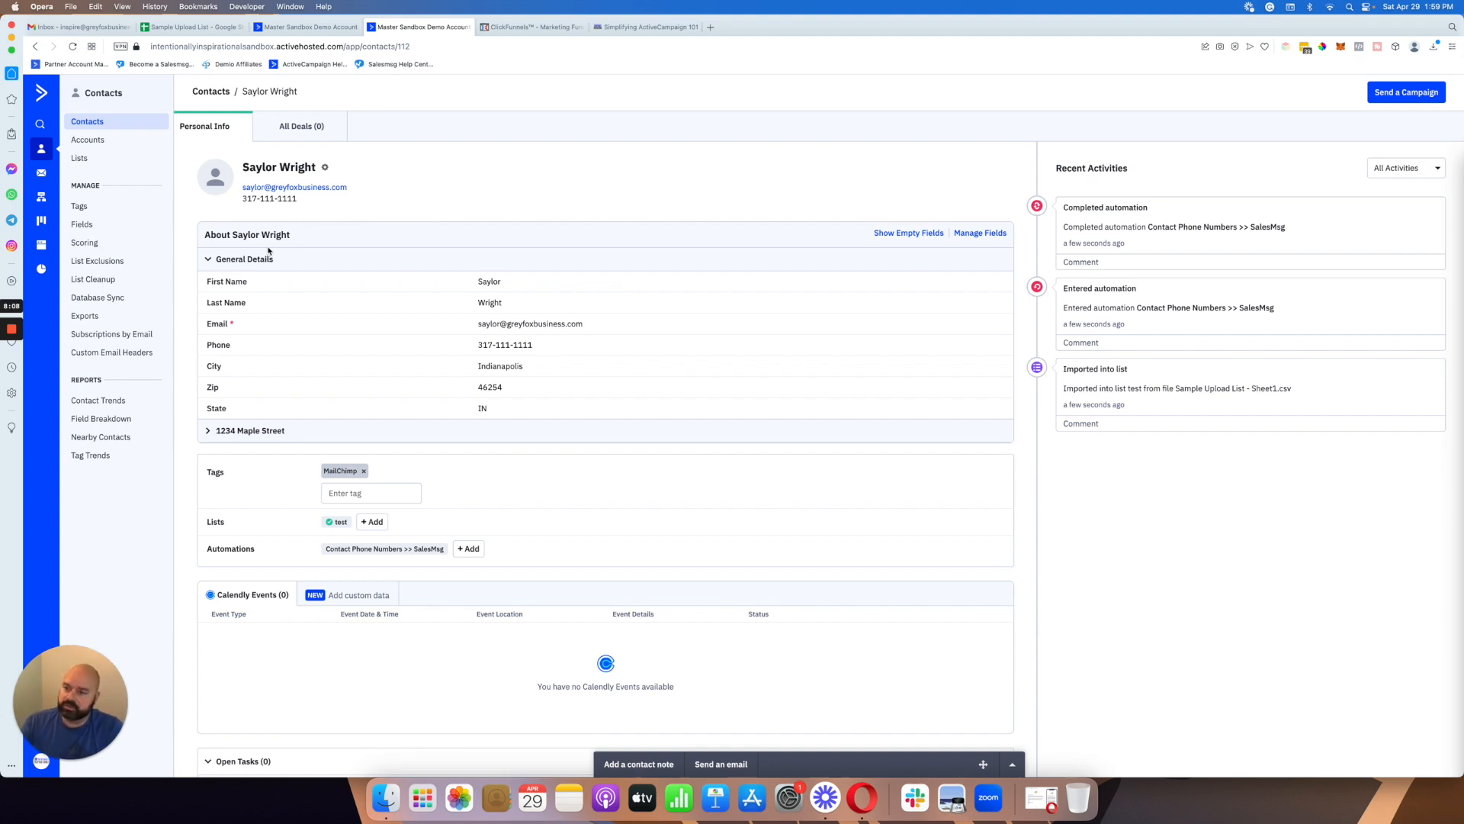
click(191, 27)
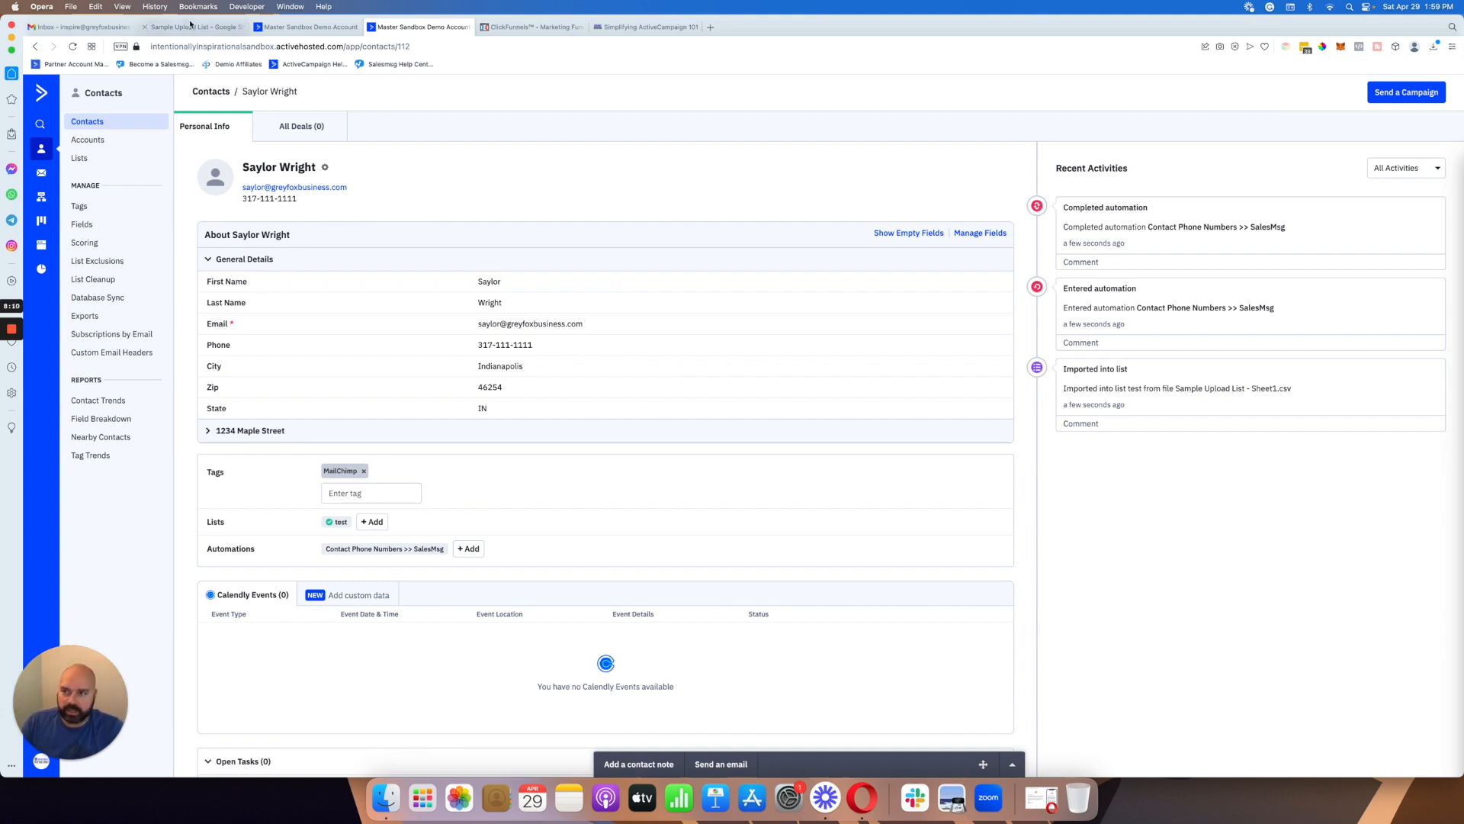